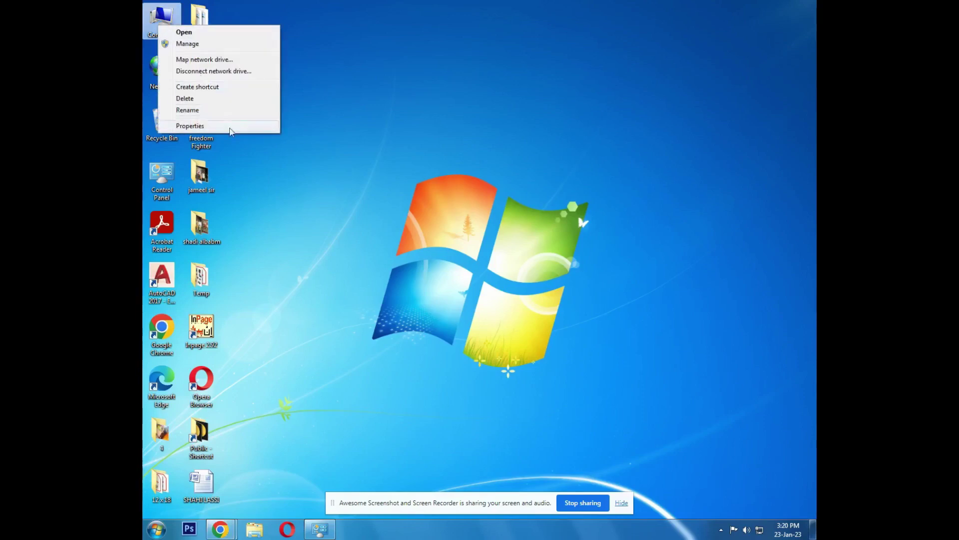
Step: Review the computer name and workgroup in the system properties without changing them, and return to a refreshed desktop
left_click(230, 127)
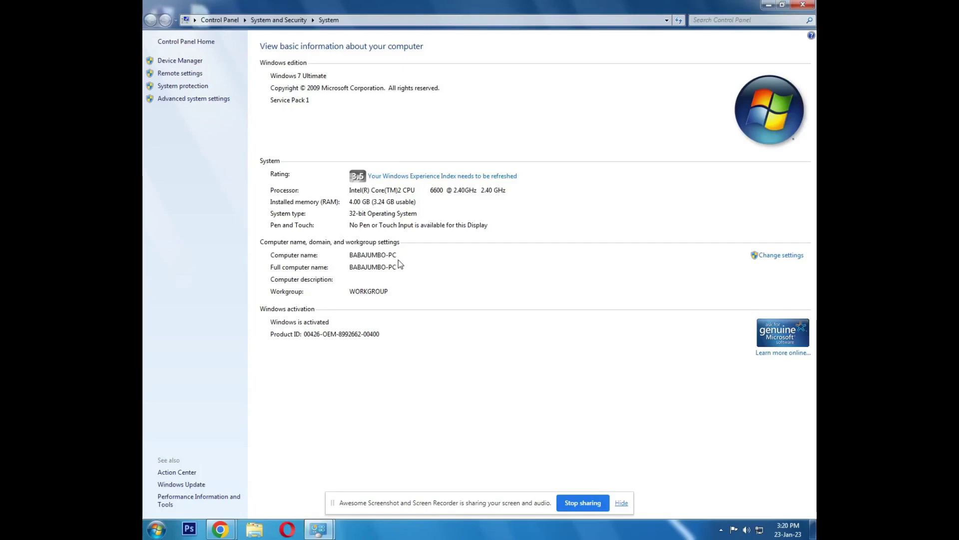
left_click(781, 256)
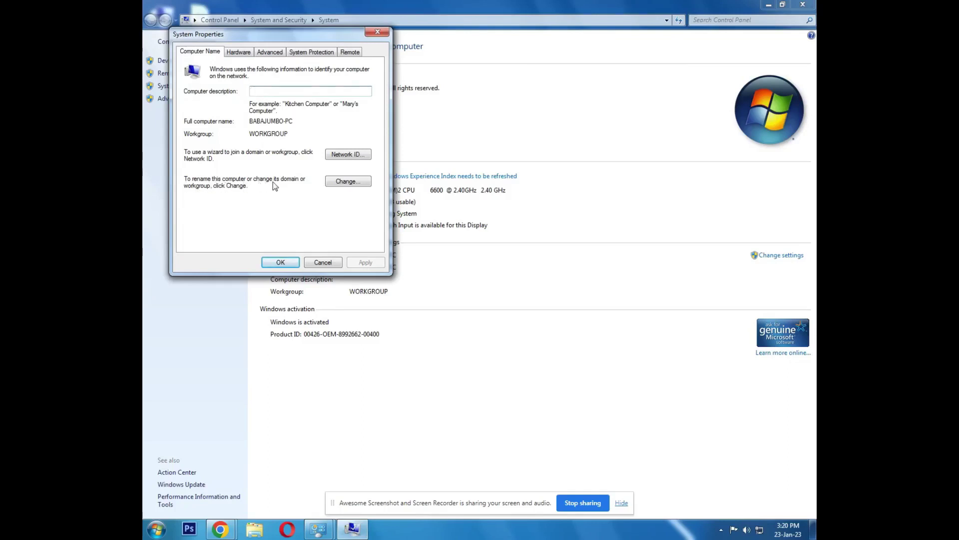
left_click(344, 181)
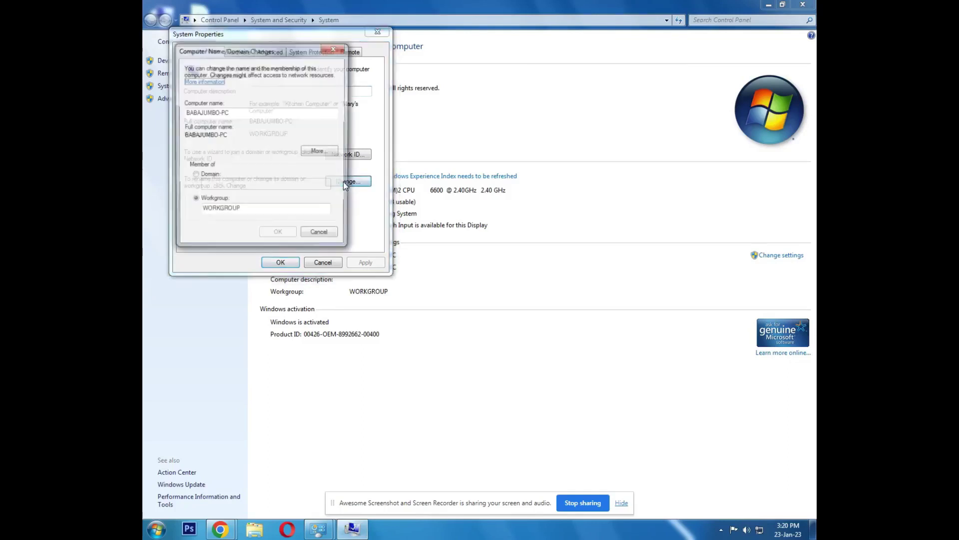
left_click_drag(184, 114, 236, 117)
double_click(236, 117)
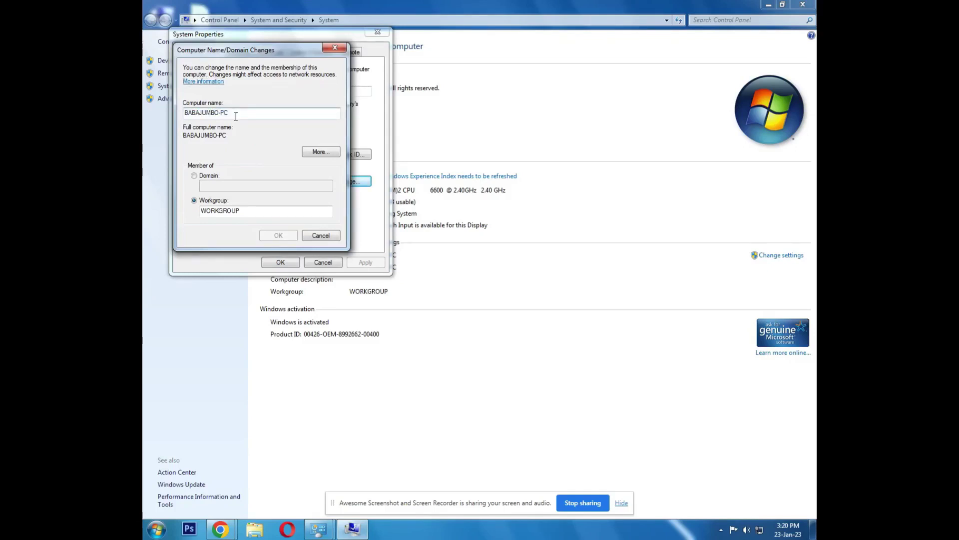
left_click(323, 238)
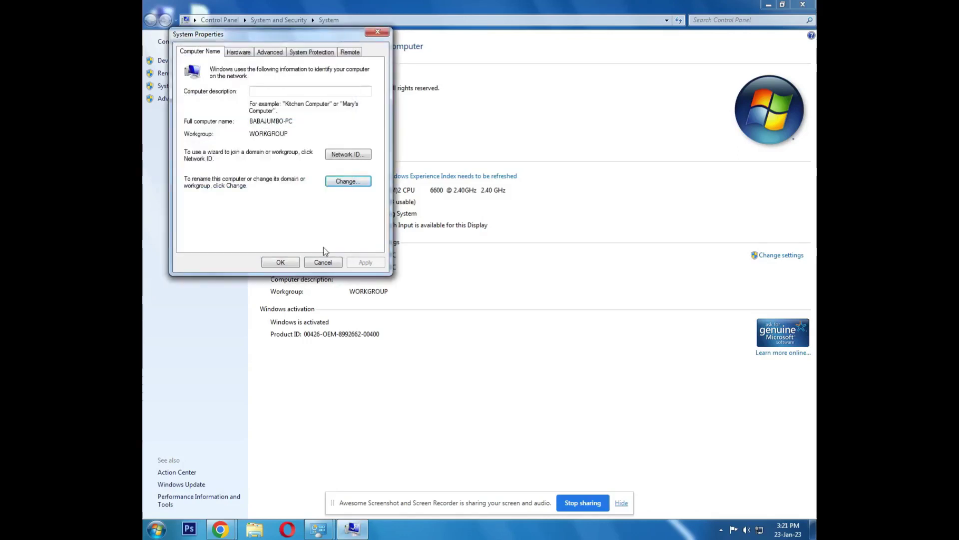
left_click(323, 262)
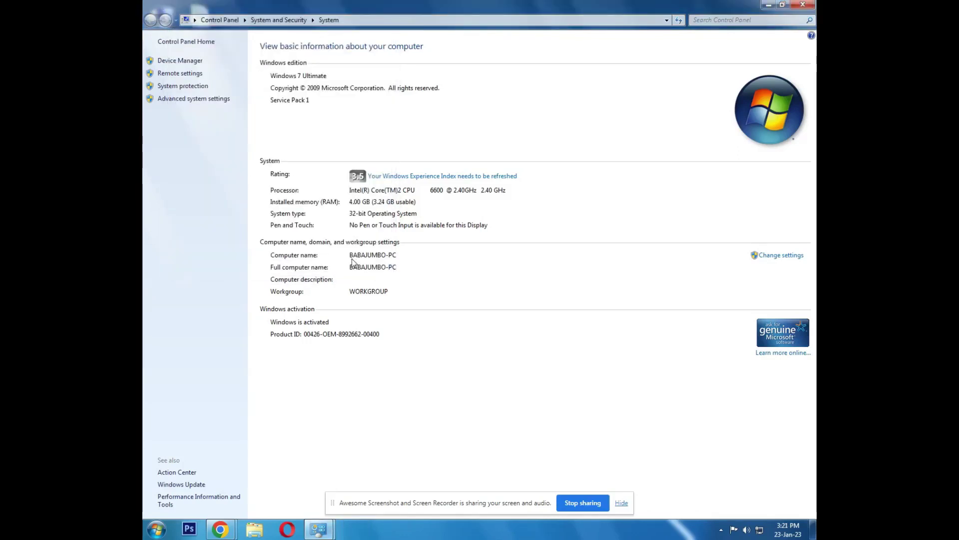
left_click(769, 5)
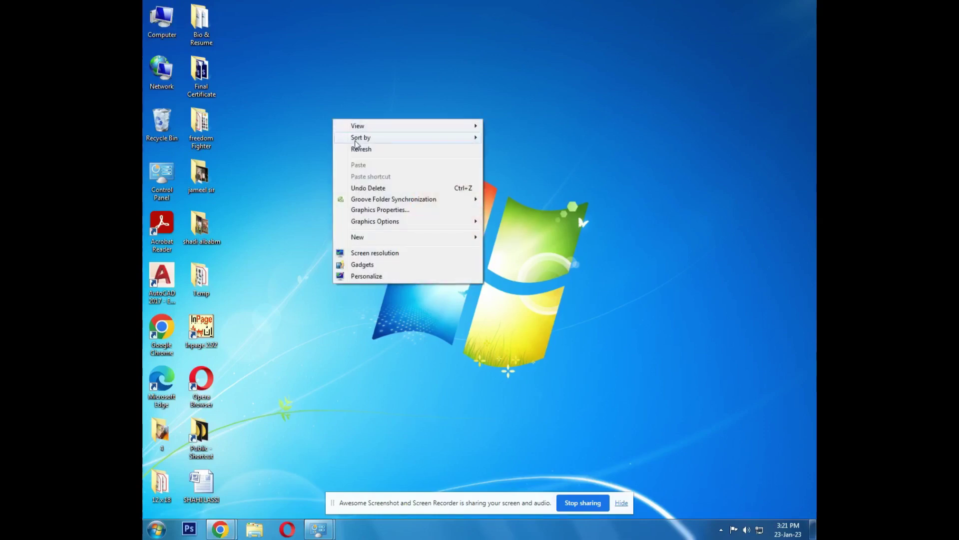
right_click(333, 120)
left_click(357, 149)
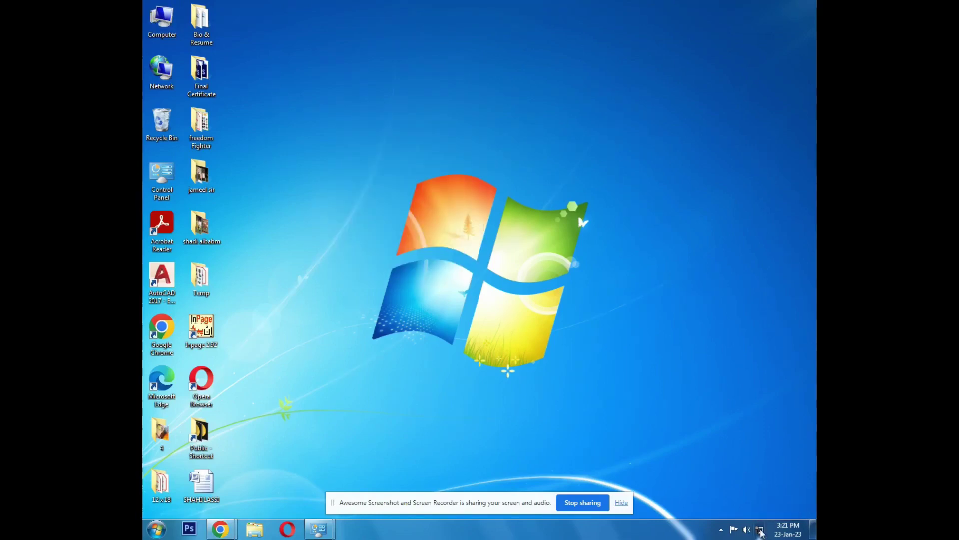
Step: Open Control Panel and show all its items as large icons
left_click(760, 531)
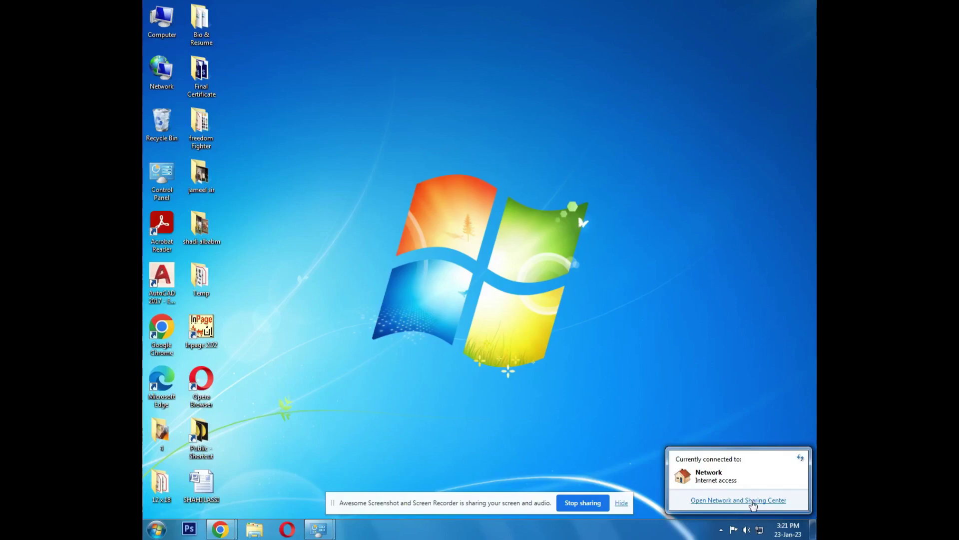
left_click(158, 529)
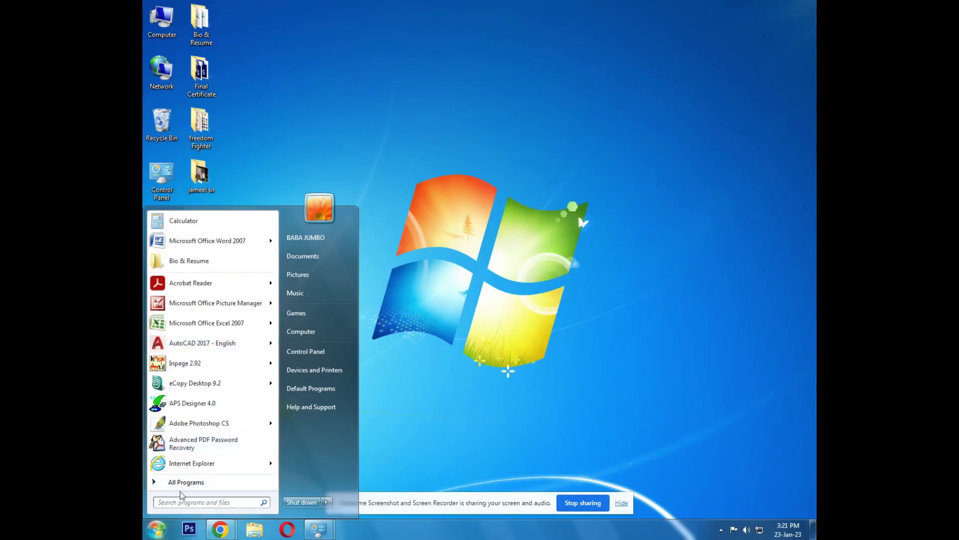
left_click(310, 353)
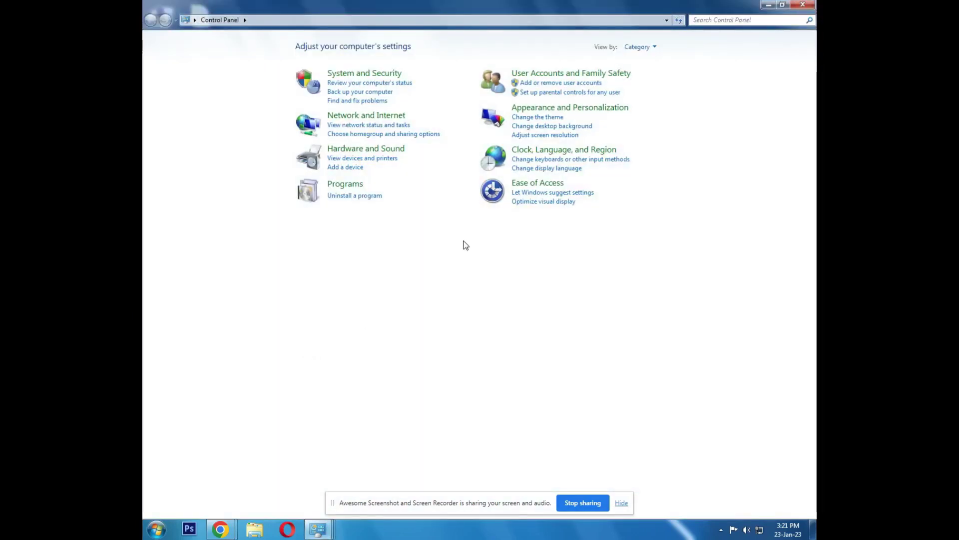
left_click(646, 49)
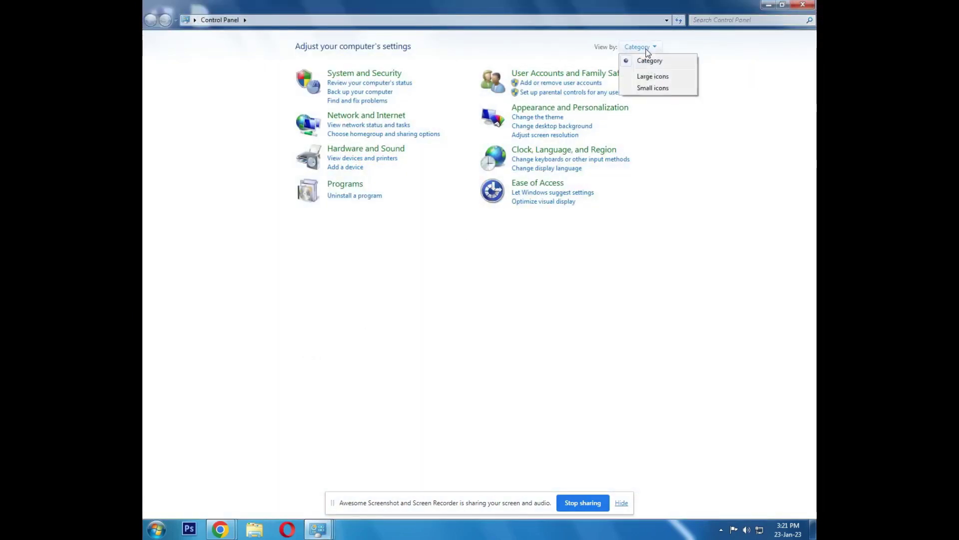
left_click(650, 77)
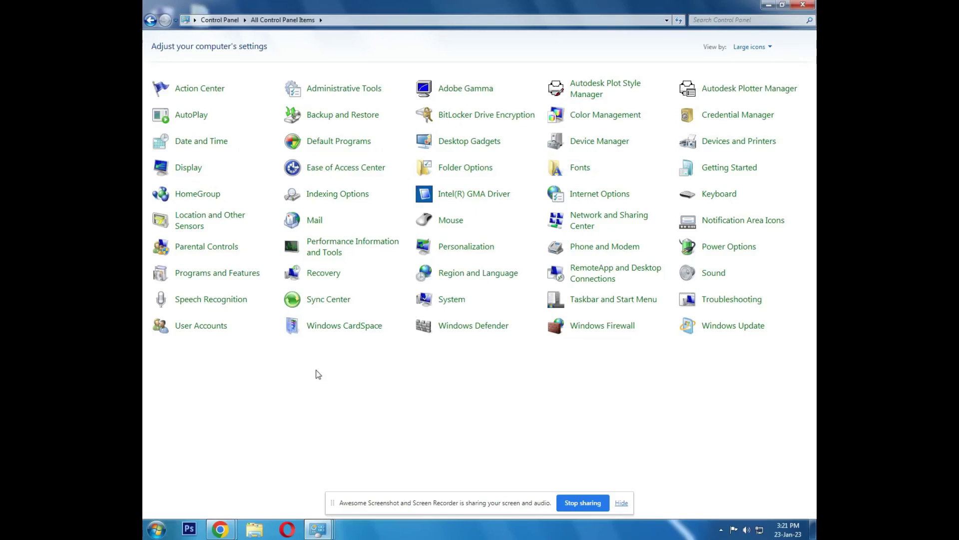
Step: Open the Network and Sharing Center and maximize its window
left_click(605, 220)
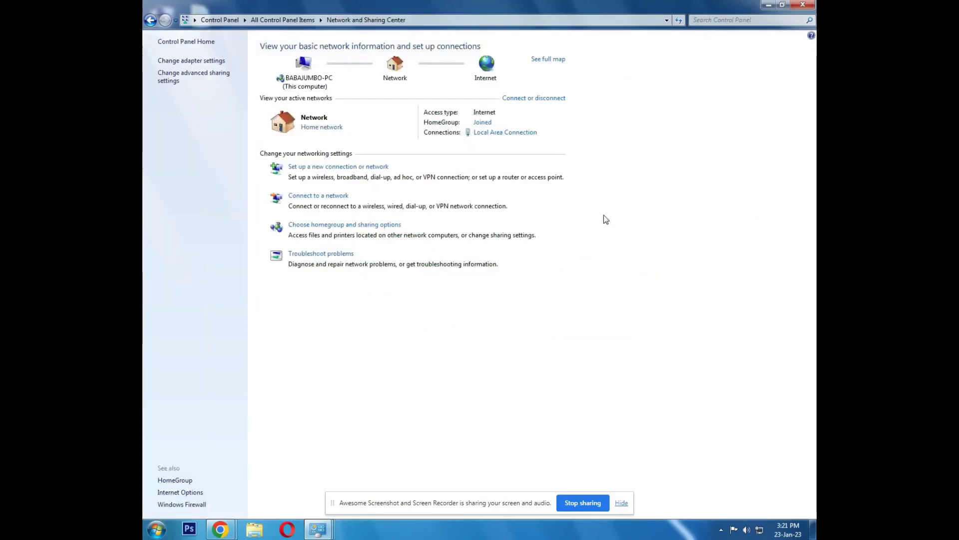
left_click(759, 532)
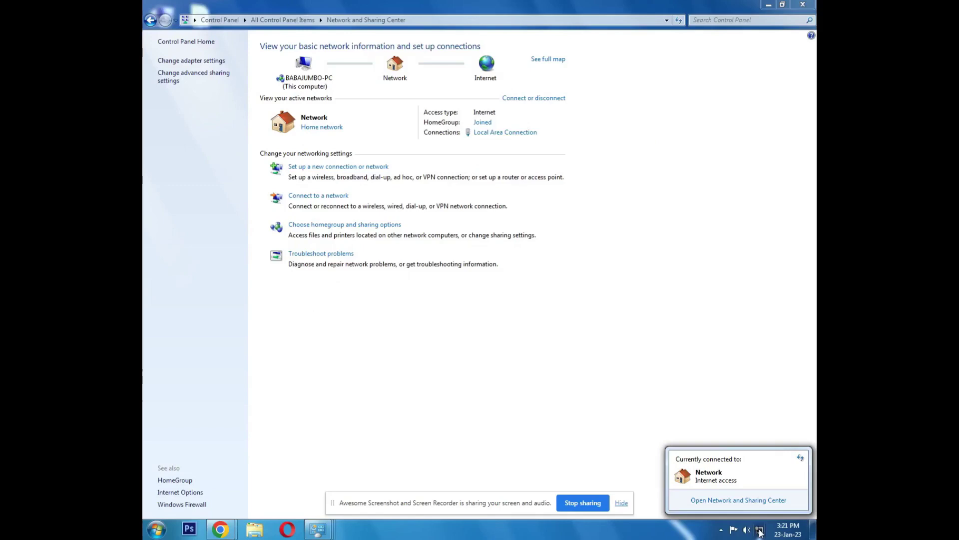
left_click(747, 501)
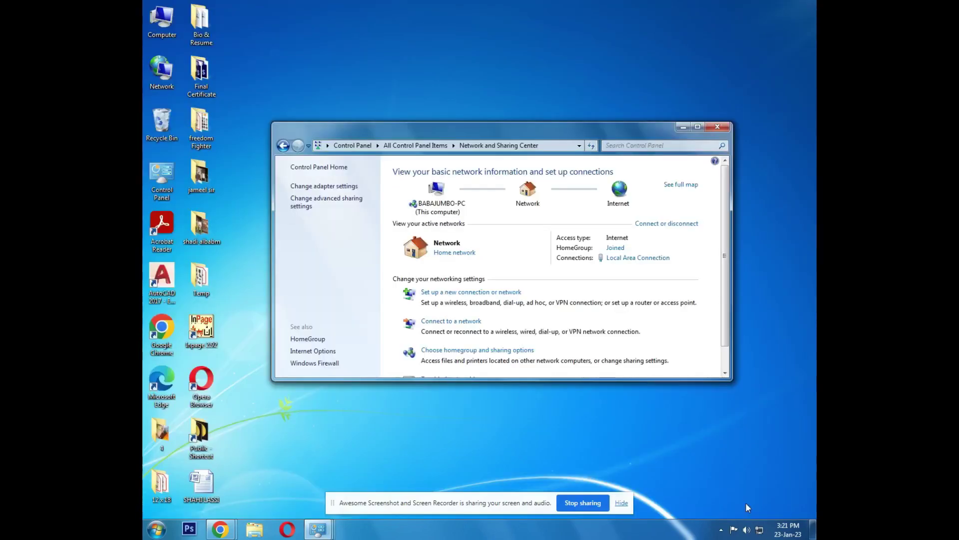
double_click(448, 131)
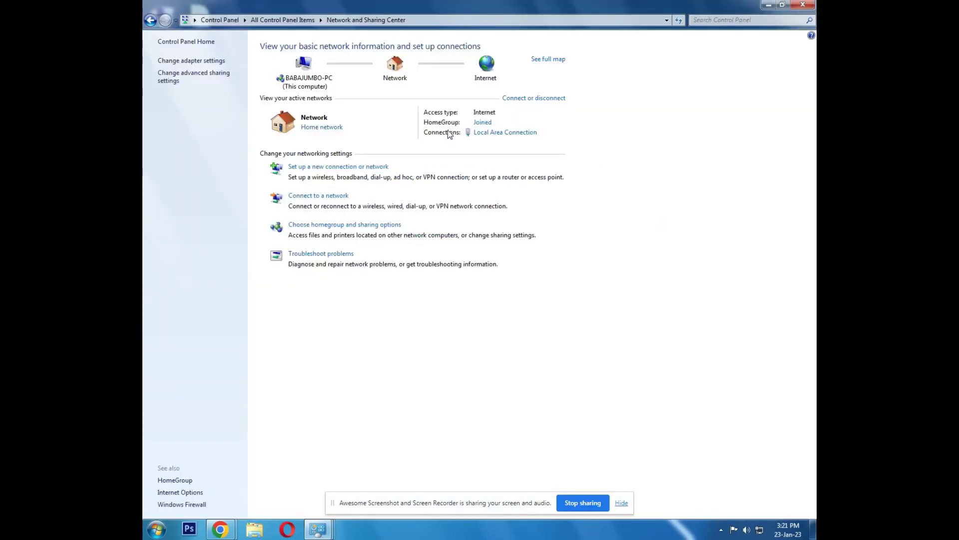
Step: Examine the advanced sharing settings of the Home or Work profile, from network discovery to HomeGroup connections, and collapse the profile
left_click(205, 76)
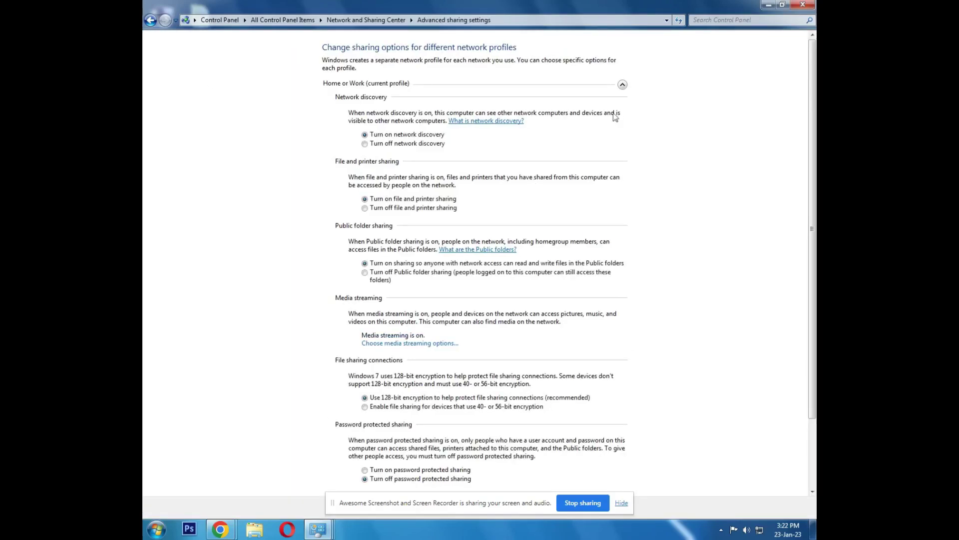
scroll(607, 92, "down", 2)
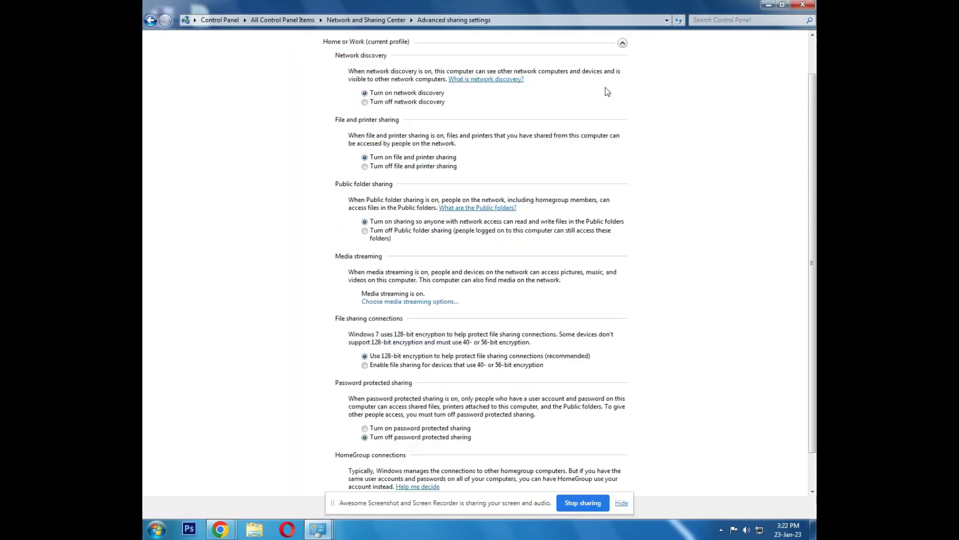
left_click(623, 43)
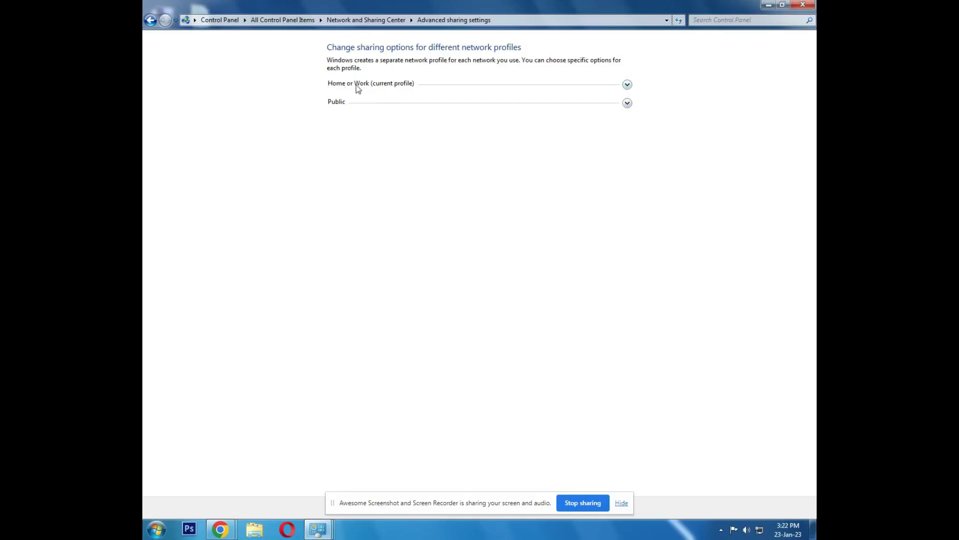
left_click(627, 84)
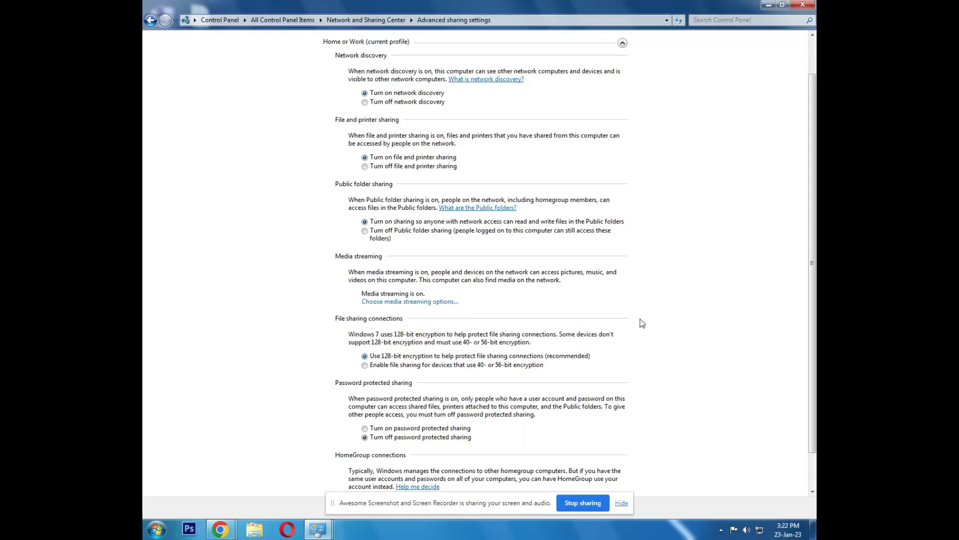
left_click_drag(812, 252, 815, 333)
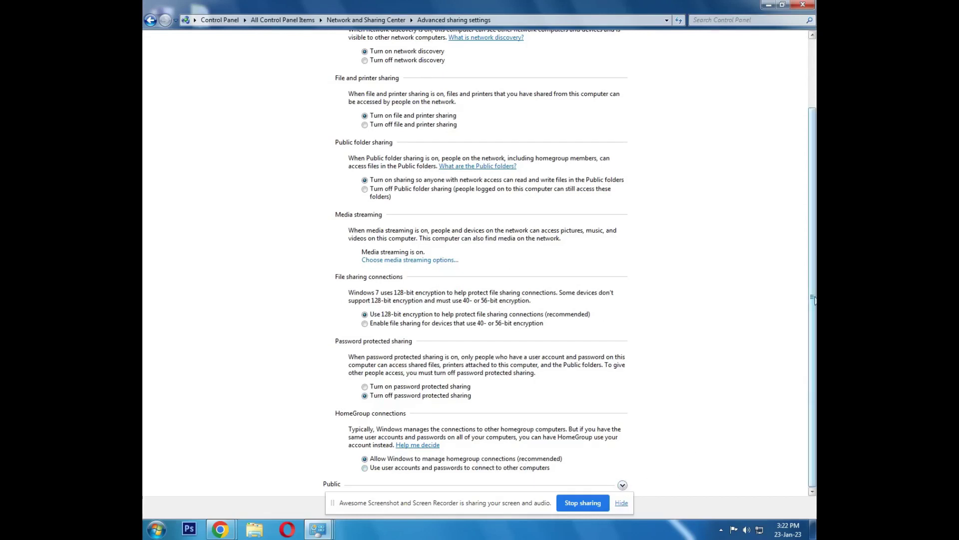
left_click_drag(814, 298, 813, 230)
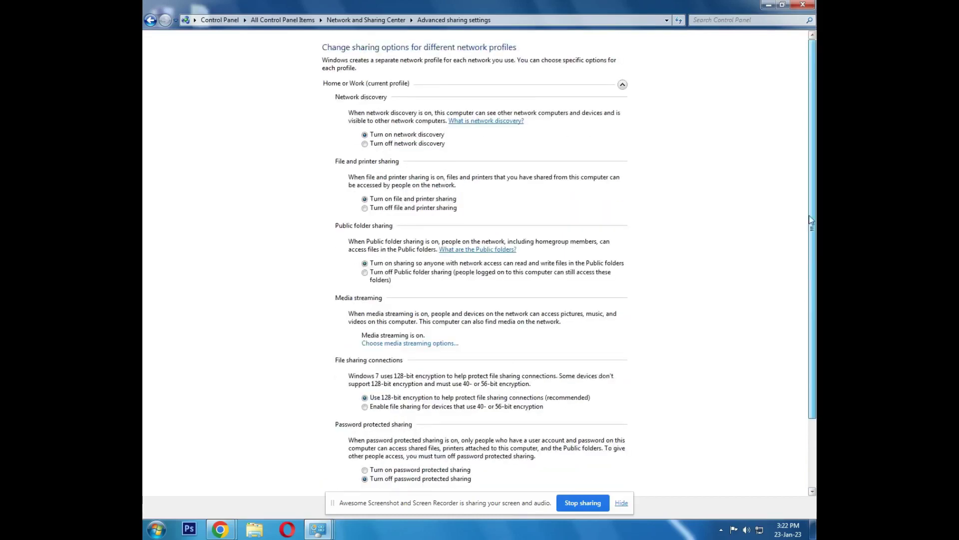
left_click(622, 86)
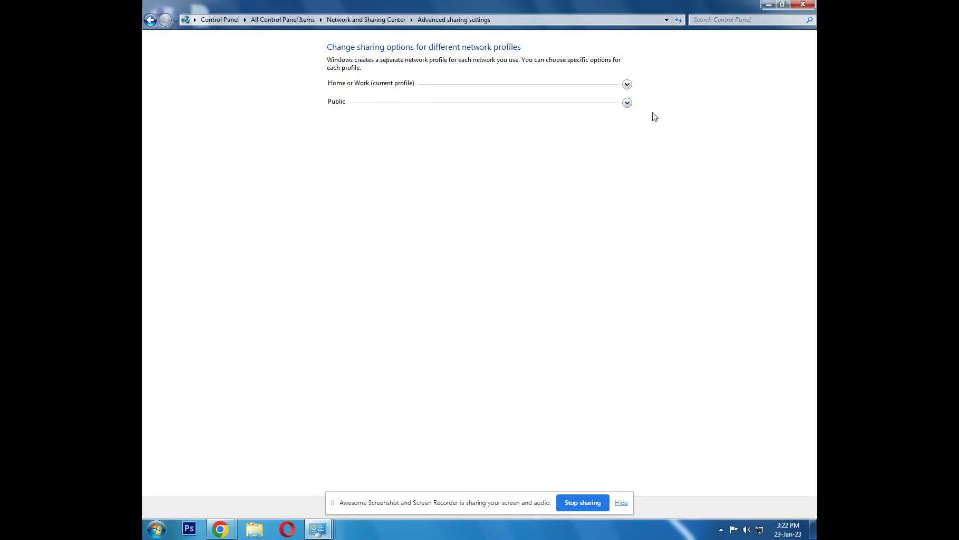
Step: Examine the advanced sharing settings of the Public profile, including password protected sharing, and close the window
left_click(628, 103)
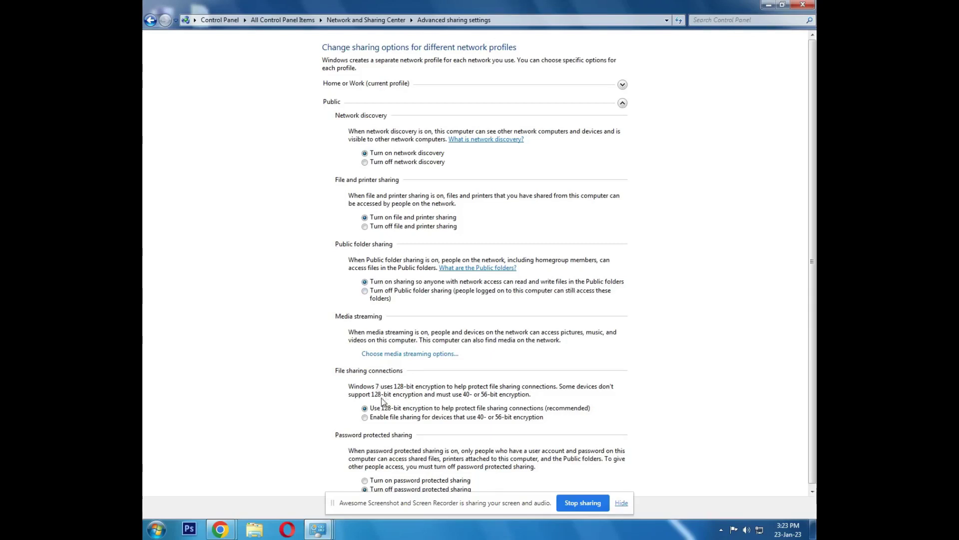
scroll(450, 417, "down", 1)
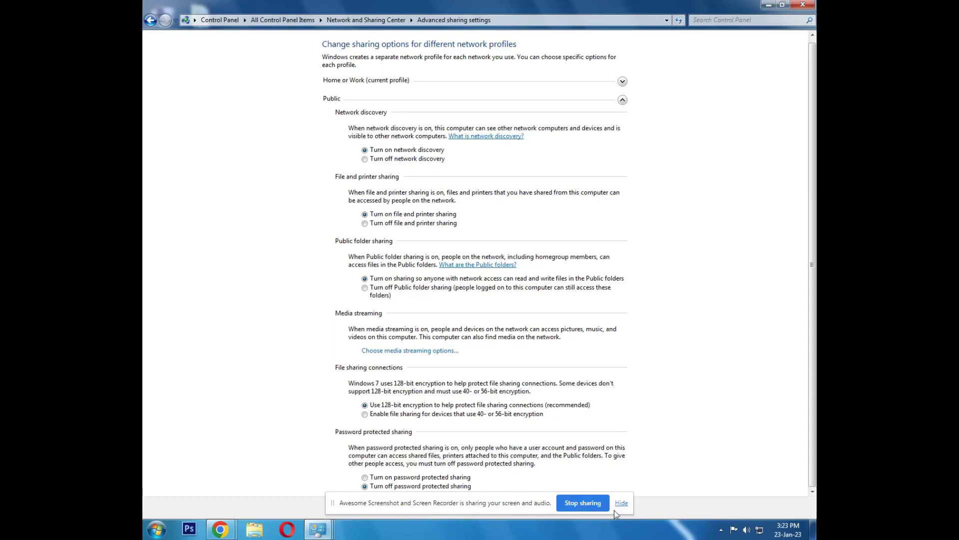
left_click(802, 5)
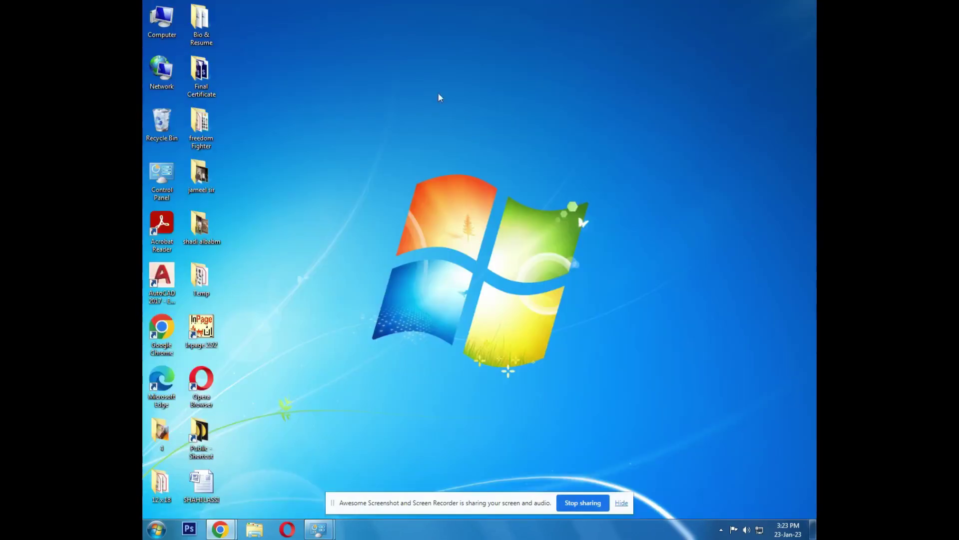
Step: Refresh the desktop and create a new folder on it, opening the folder briefly to check its contents
right_click(298, 122)
left_click(294, 145)
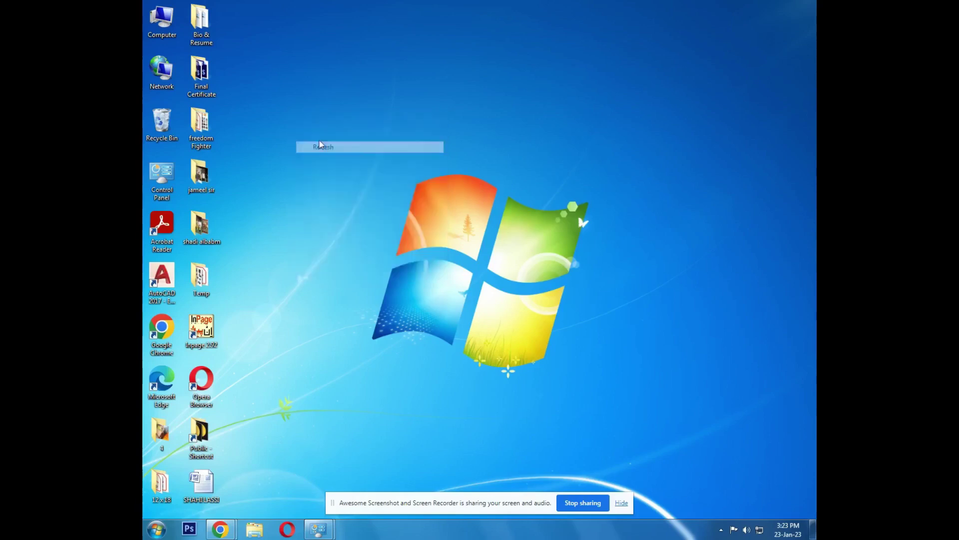
right_click(293, 149)
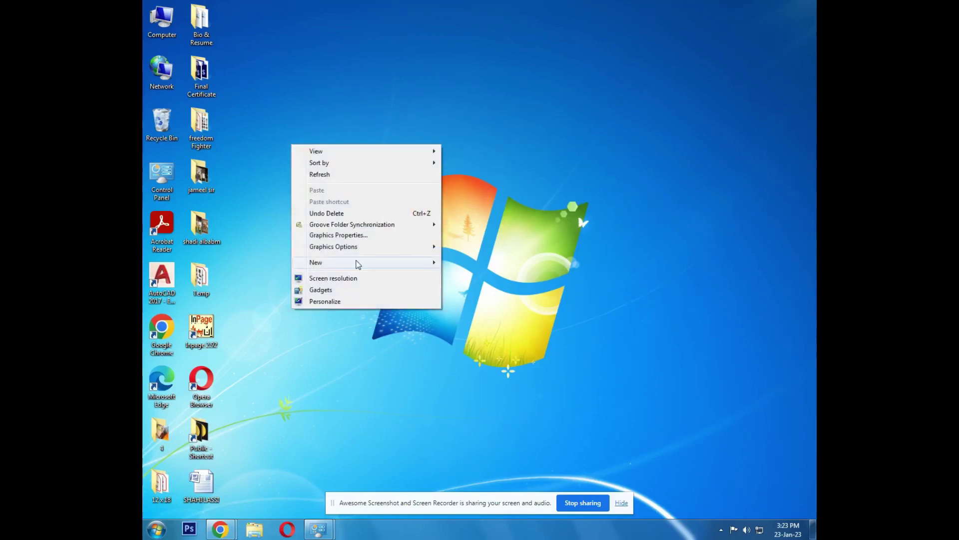
mouse_move(358, 262)
left_click(505, 264)
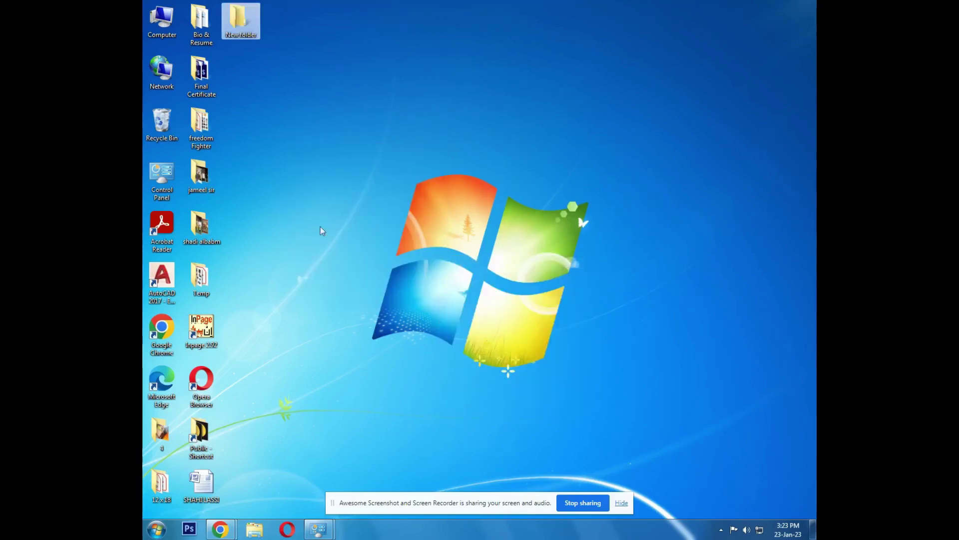
double_click(249, 26)
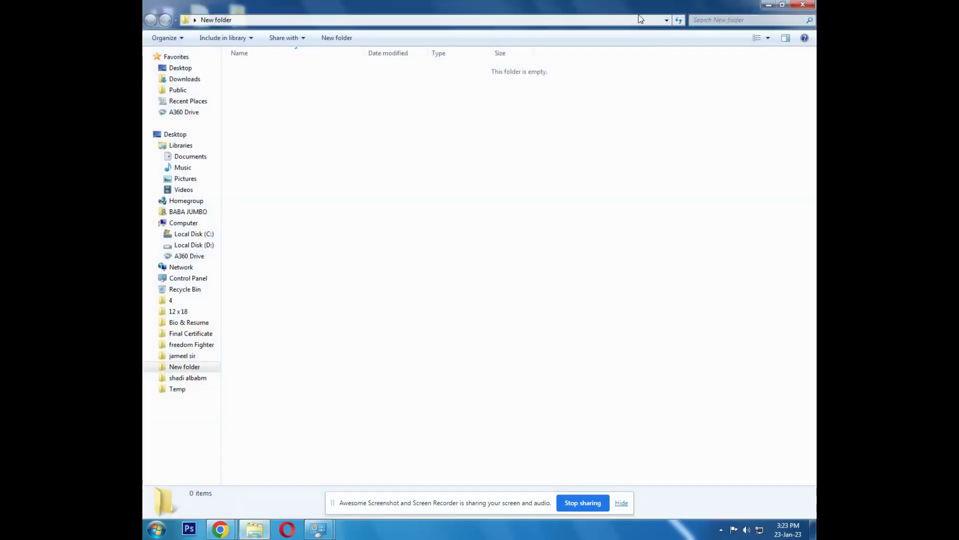
left_click(809, 10)
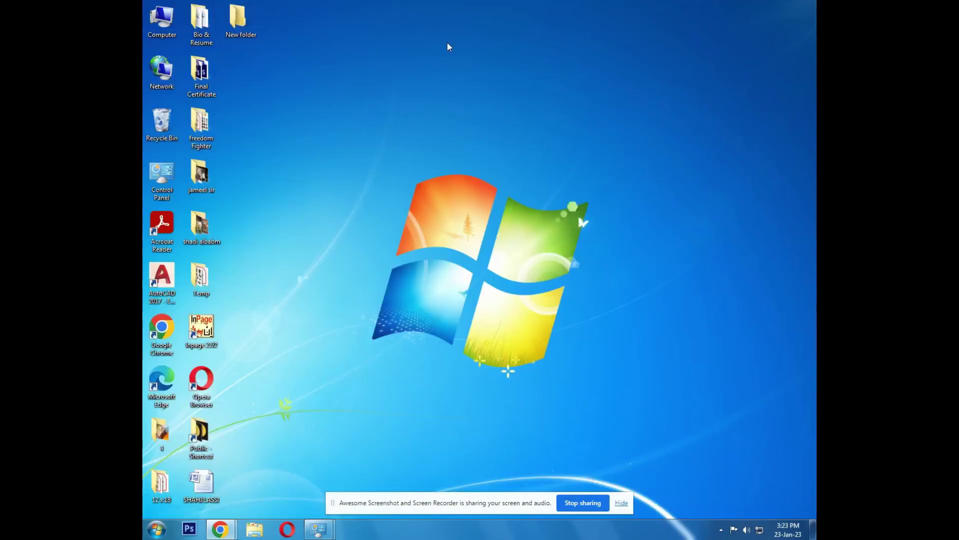
Step: Rename the new desktop folder as Canon 6275
left_click(243, 30)
left_click(243, 30)
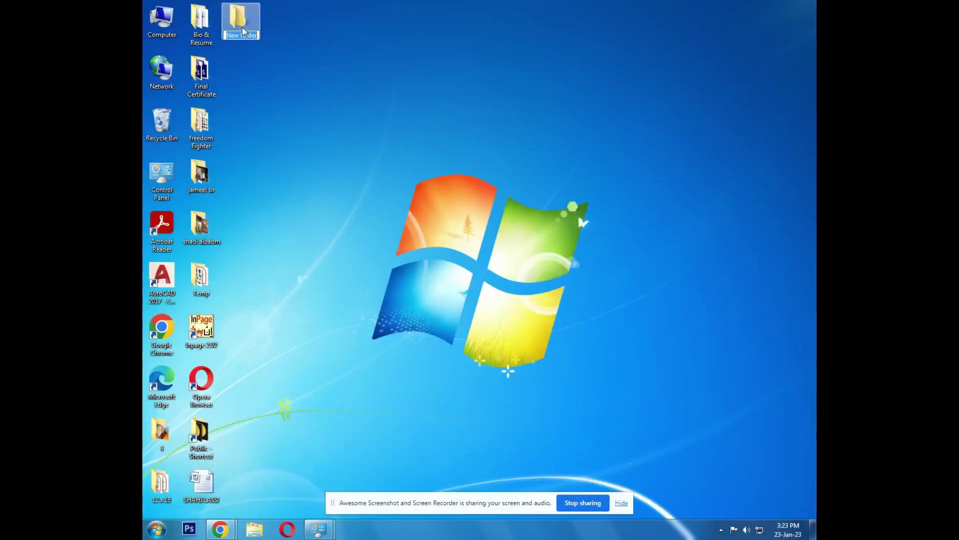
type("canon 6275")
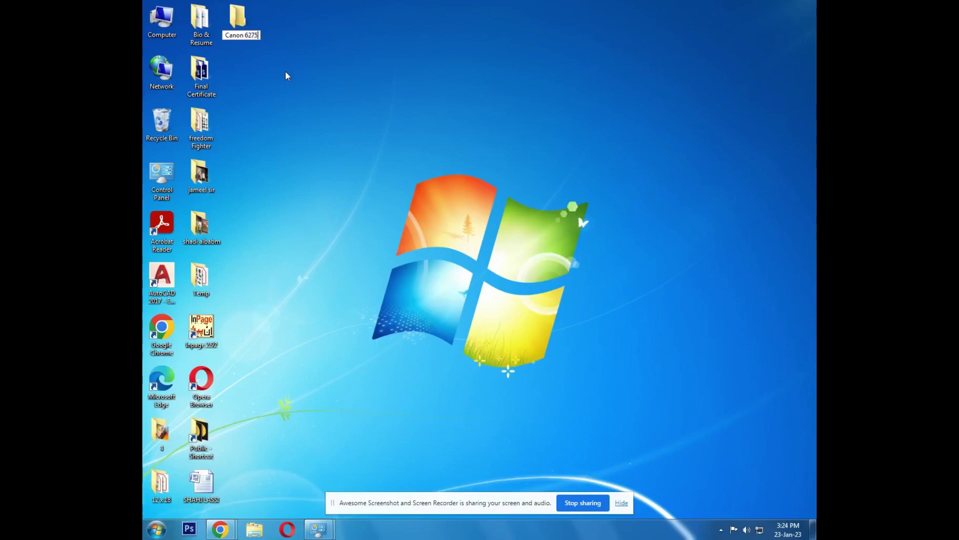
key("Return")
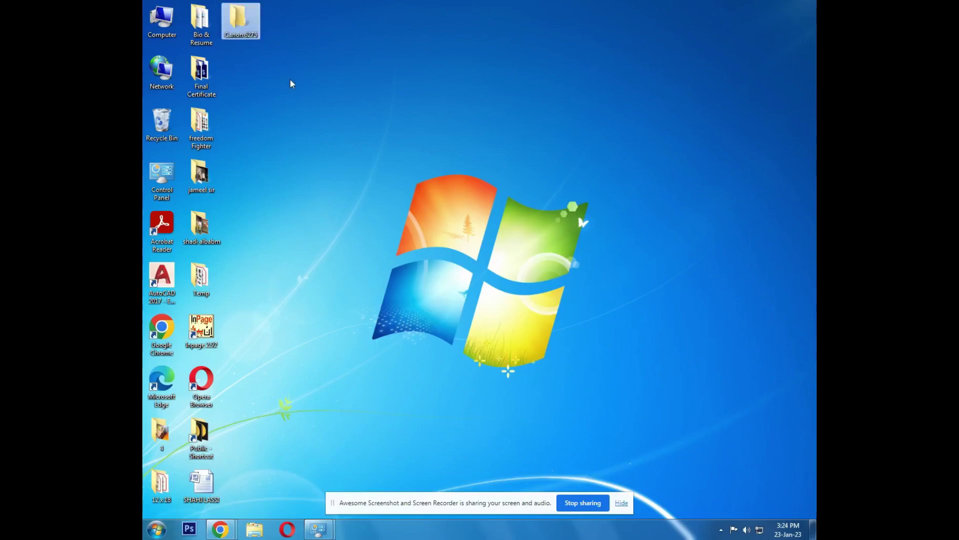
Step: Share the Canon 6275 desktop folder with Everyone at the Read permission level through its sharing properties
right_click(242, 31)
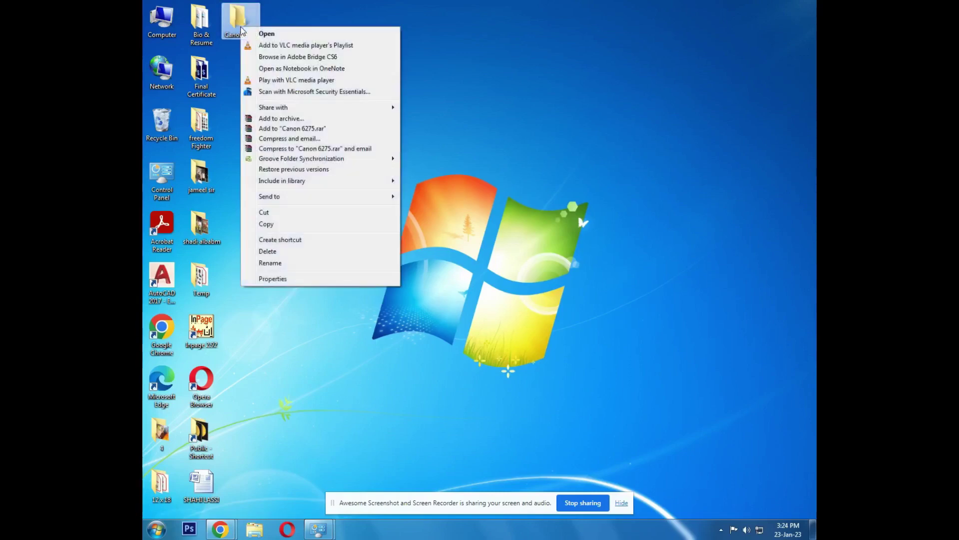
left_click(295, 284)
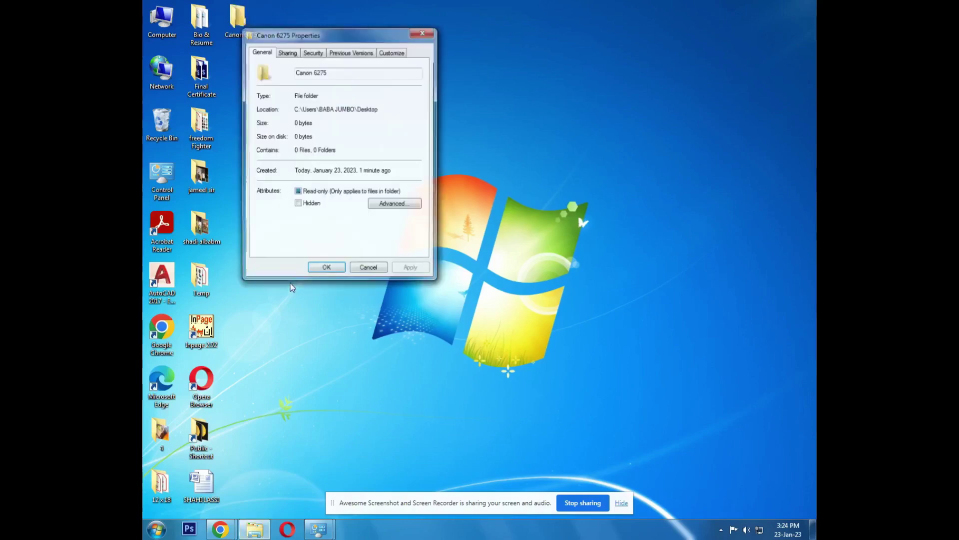
left_click(286, 53)
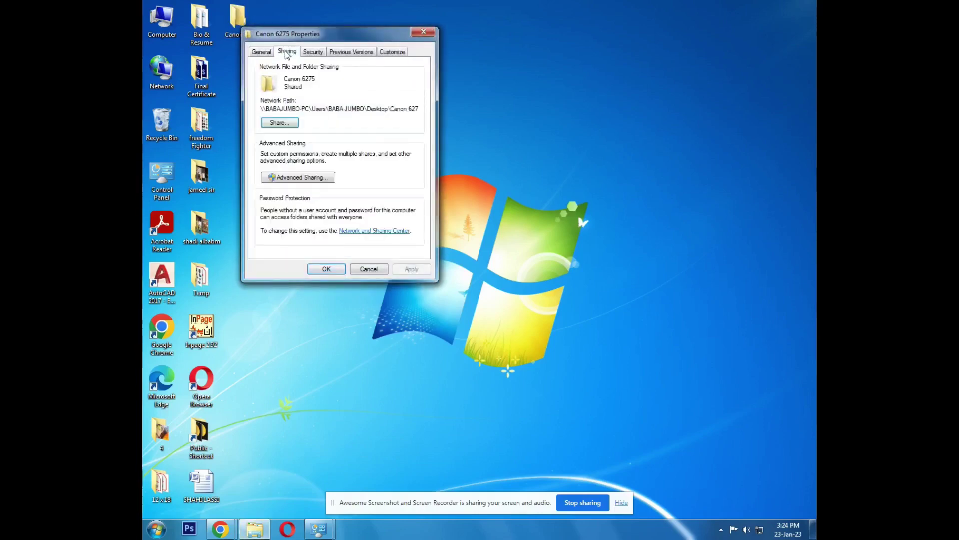
left_click(288, 125)
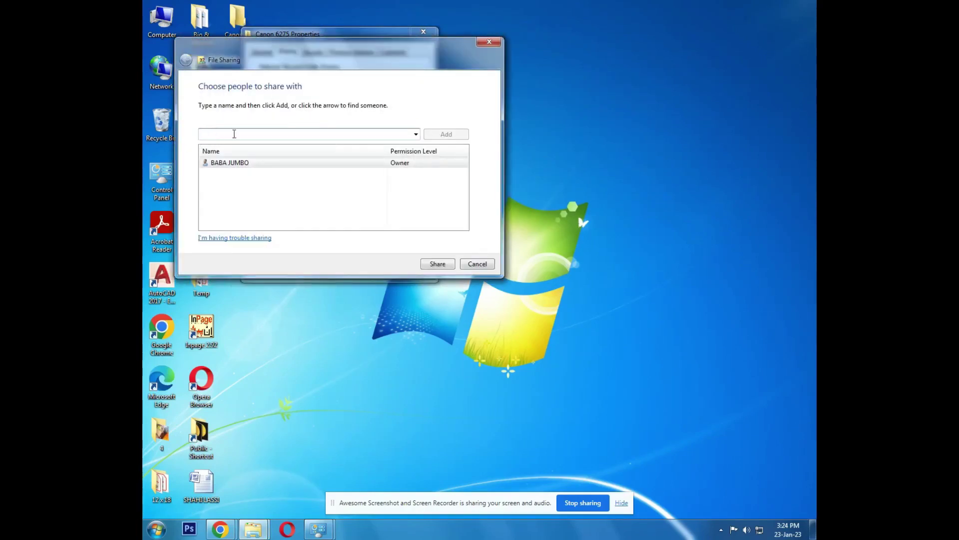
left_click(417, 135)
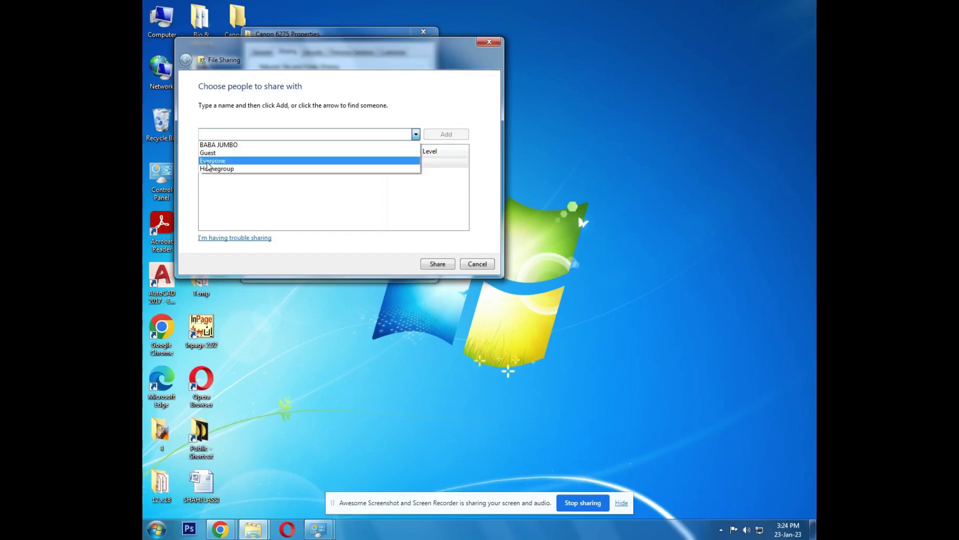
left_click(228, 161)
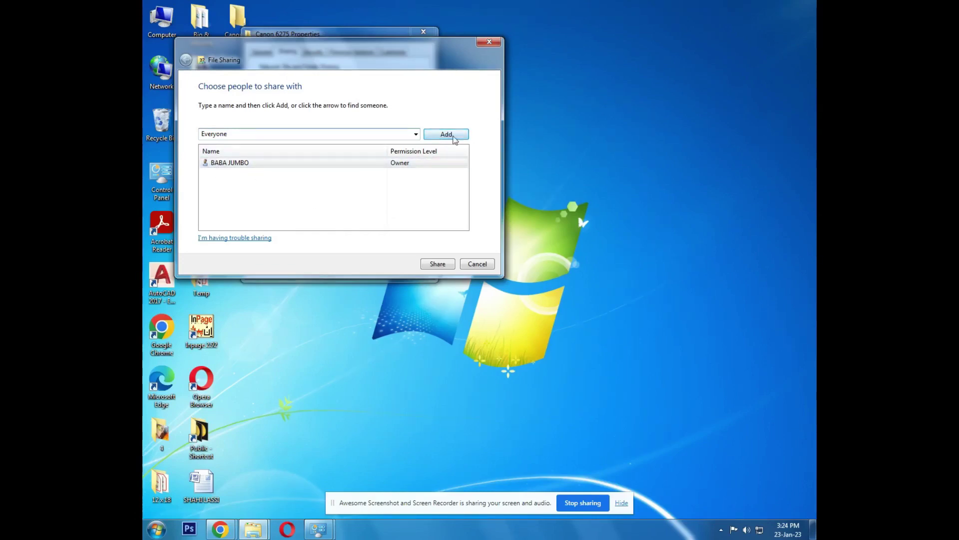
left_click(449, 134)
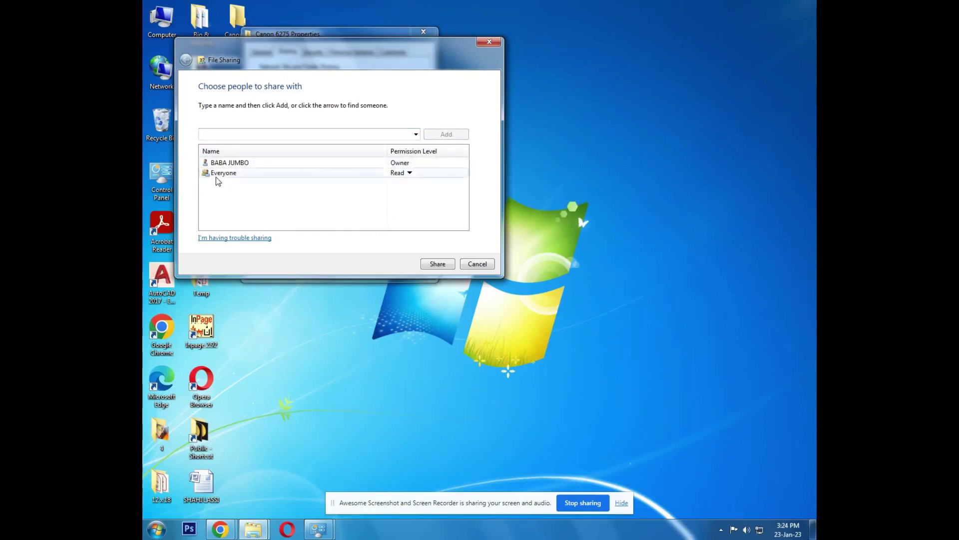
left_click(436, 264)
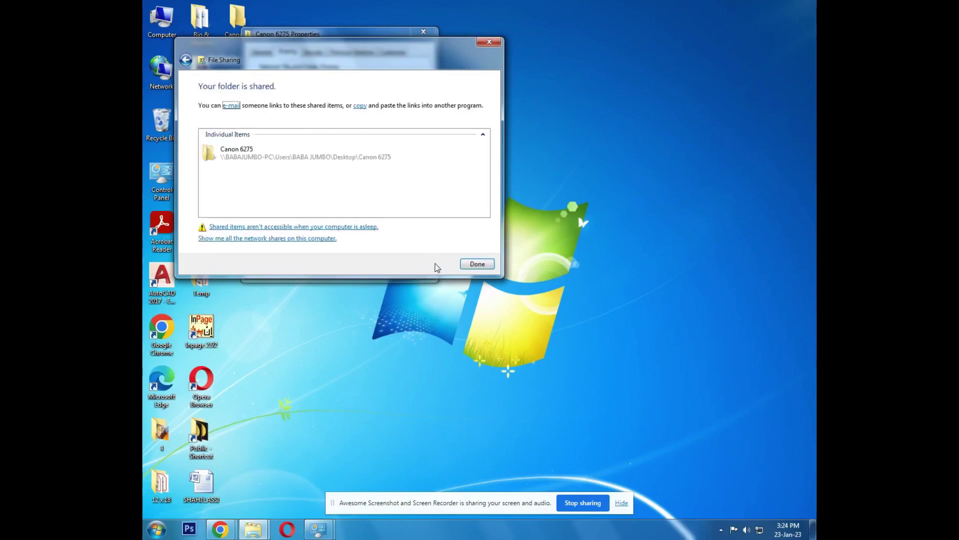
left_click(476, 264)
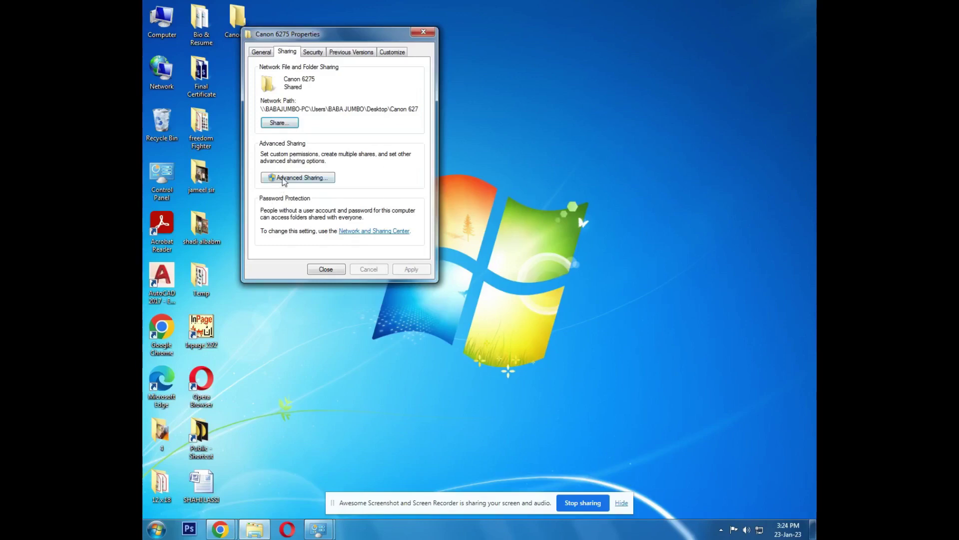
Step: Enable advanced sharing for the Canon 6275 folder and allow Everyone Full Control in its share permissions
left_click(284, 179)
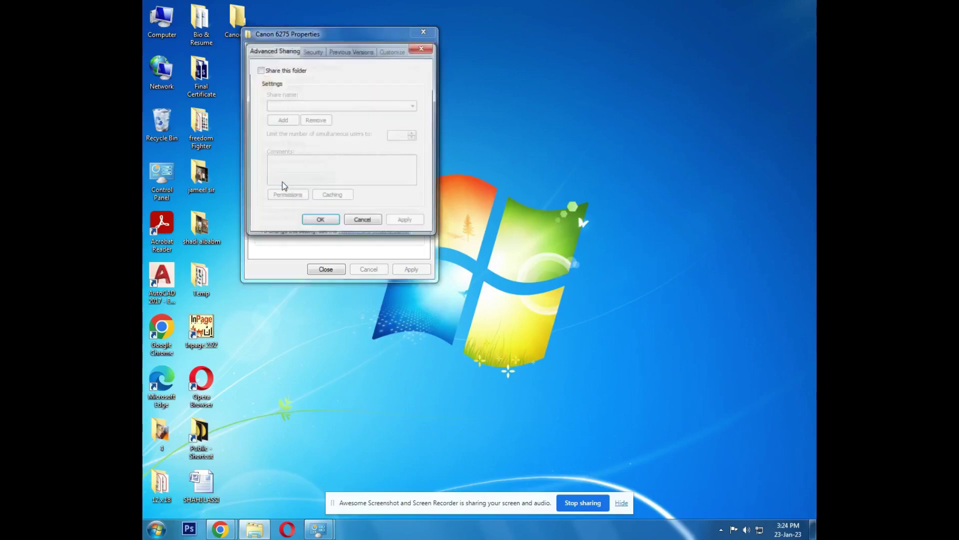
left_click(259, 70)
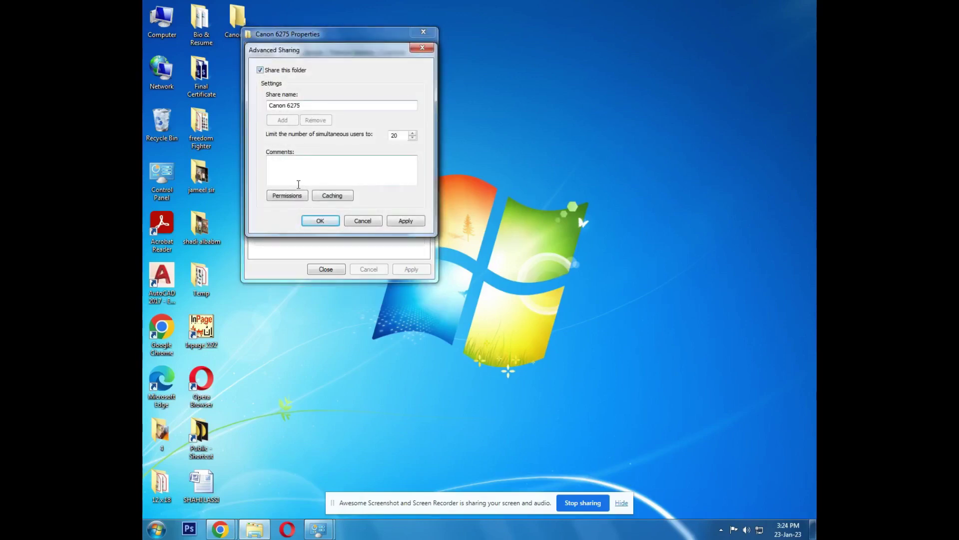
left_click(288, 197)
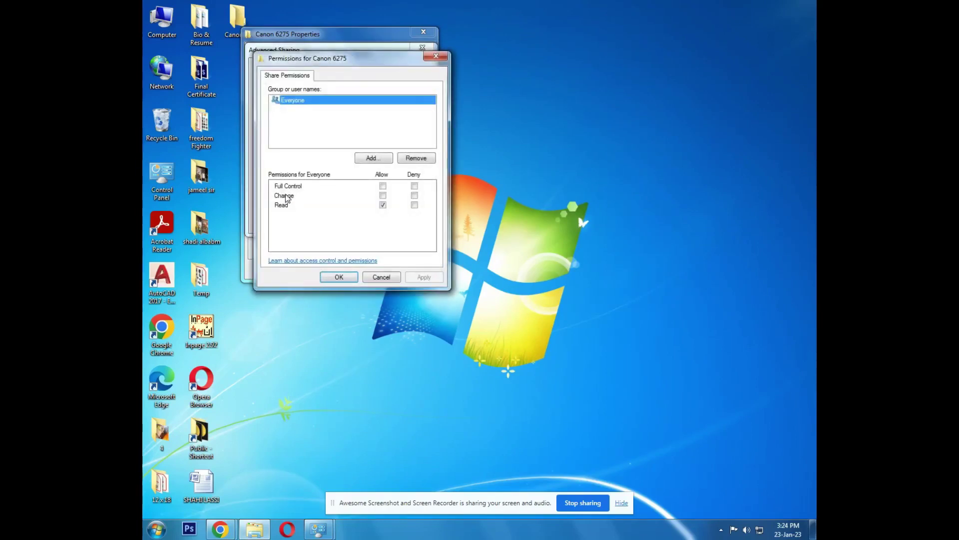
left_click(301, 116)
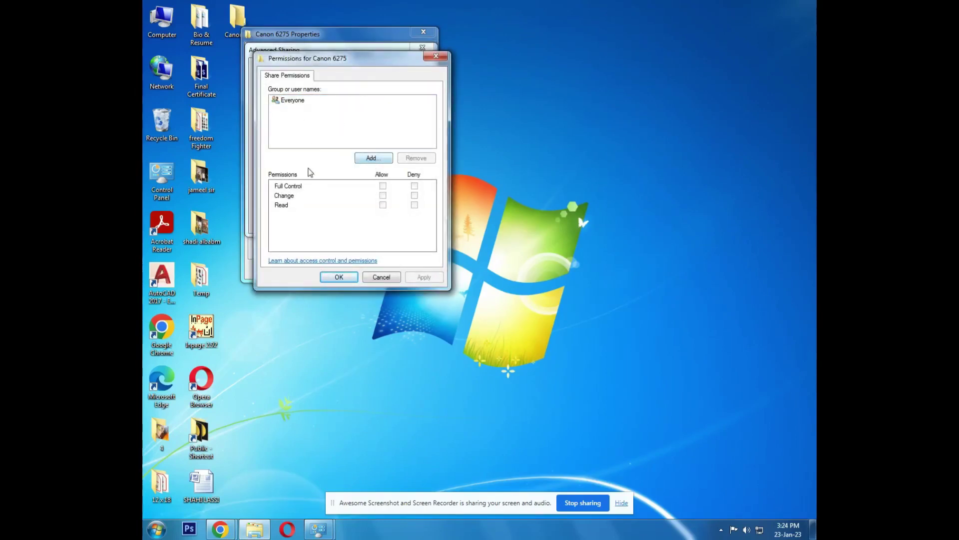
left_click(299, 102)
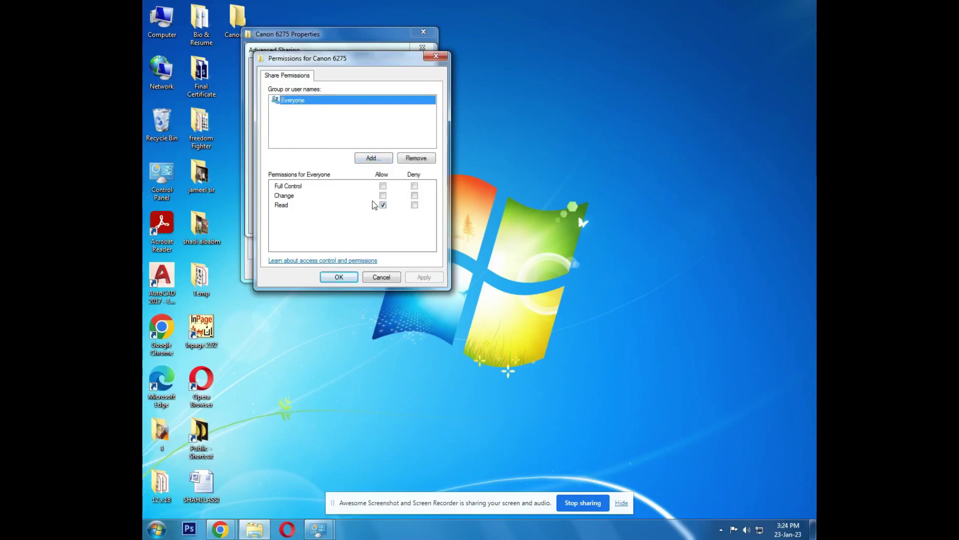
left_click(383, 186)
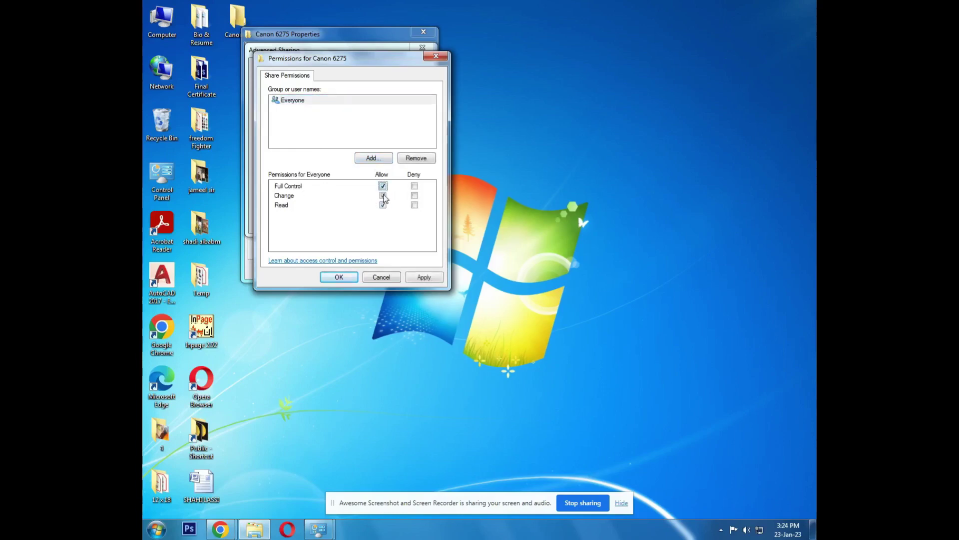
left_click(423, 278)
left_click(352, 279)
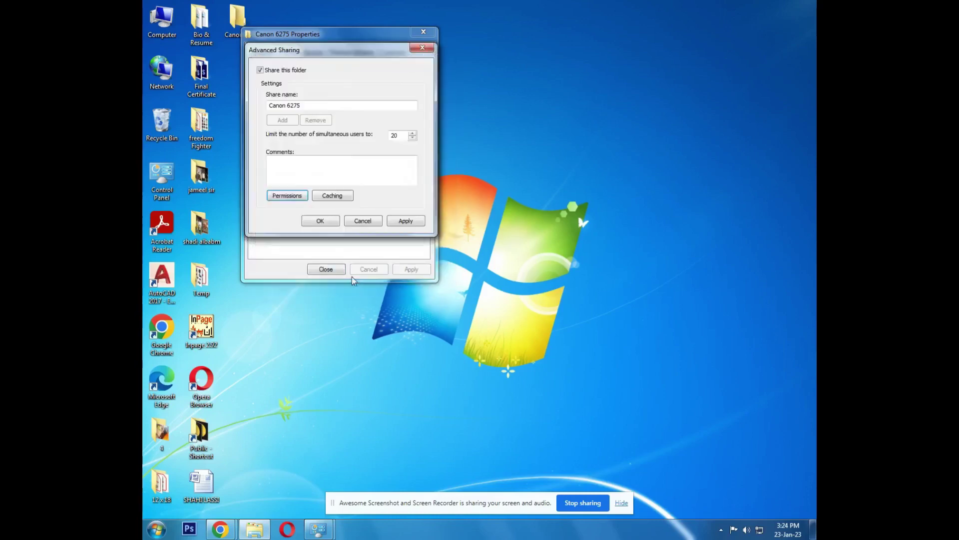
left_click(405, 220)
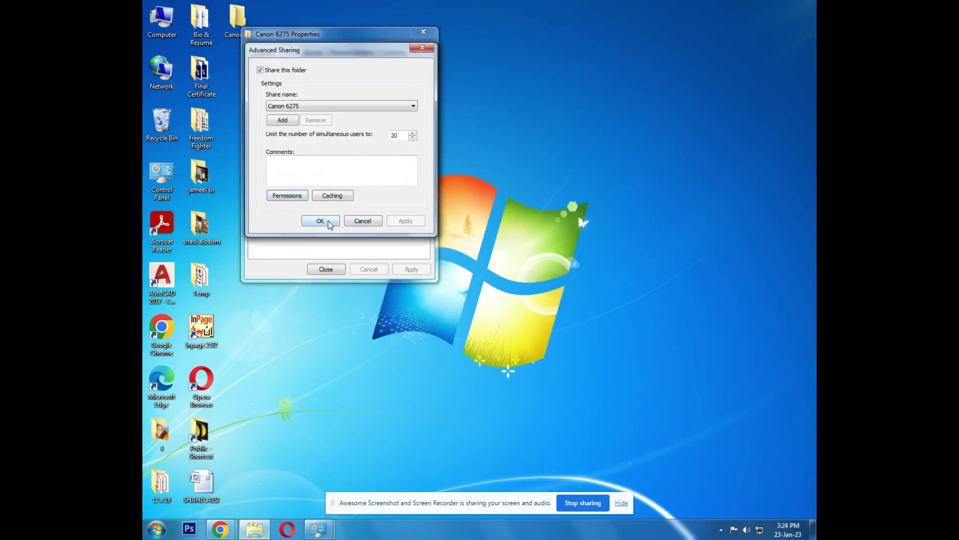
left_click(320, 221)
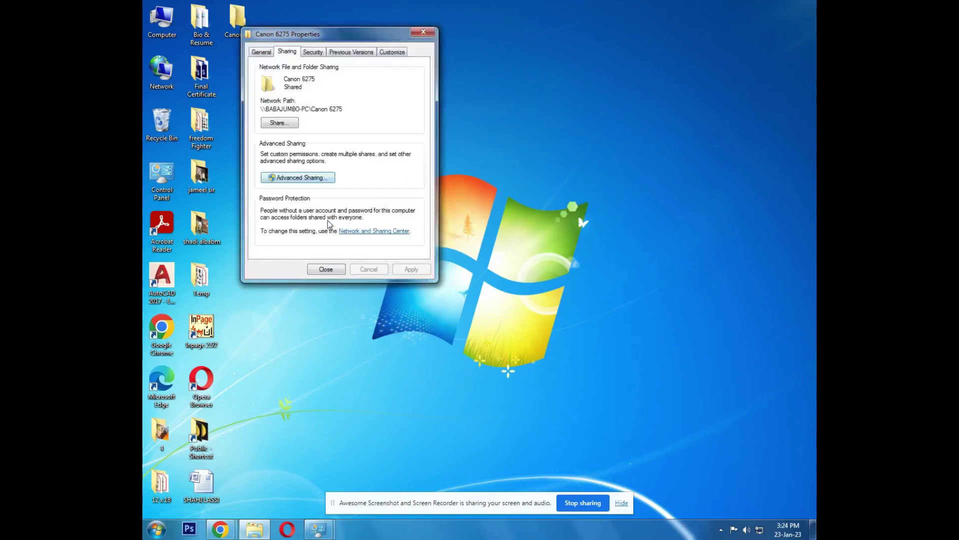
Step: Allow Everyone Full control in the Canon 6275 folder's security permissions and close its properties
left_click(314, 52)
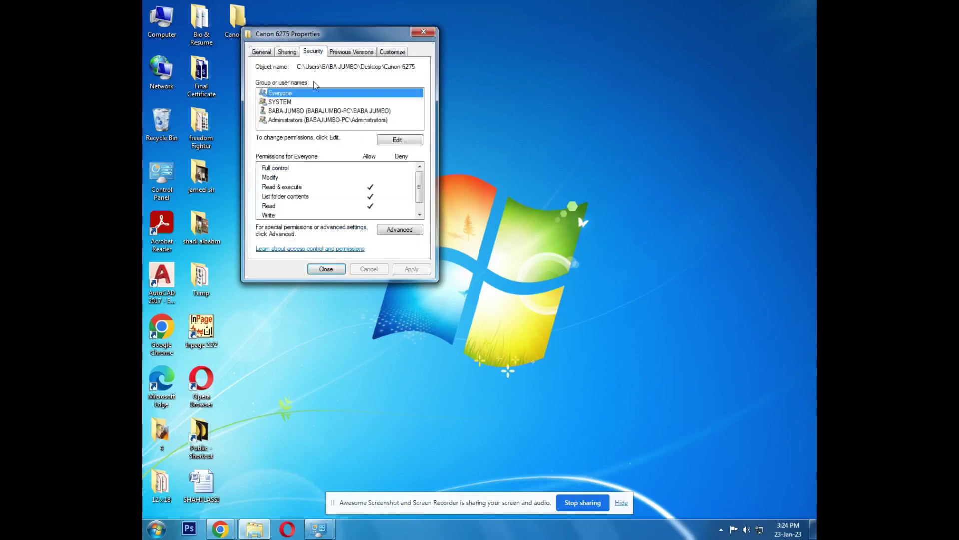
left_click(315, 103)
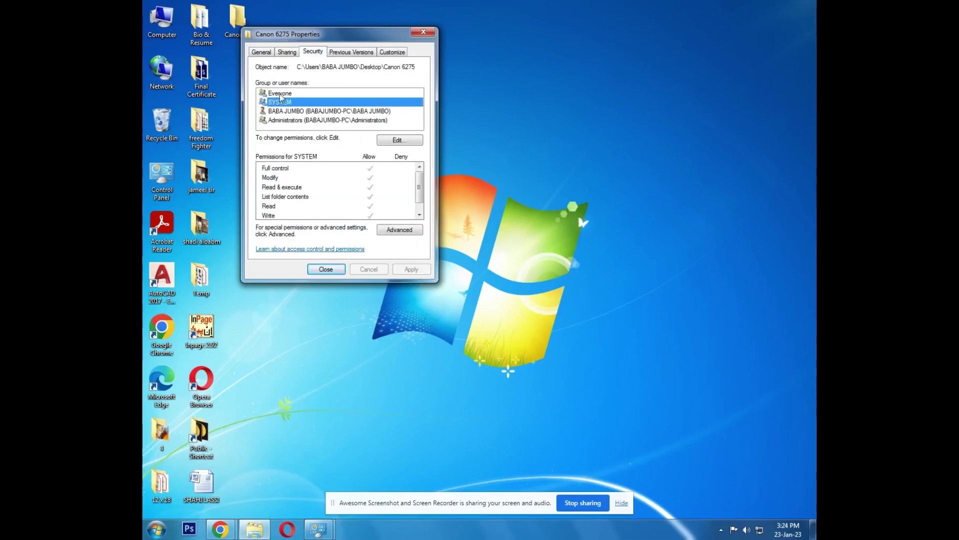
left_click(281, 94)
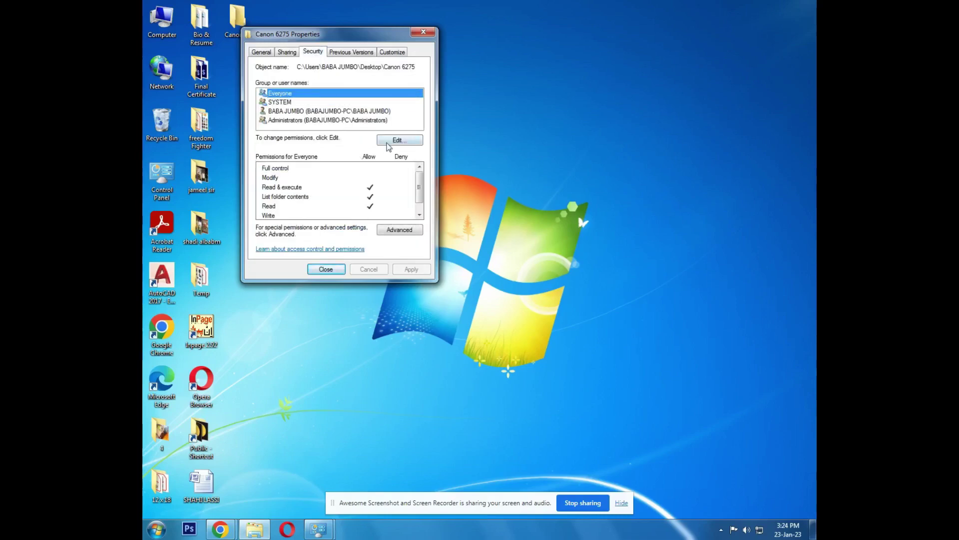
left_click(392, 141)
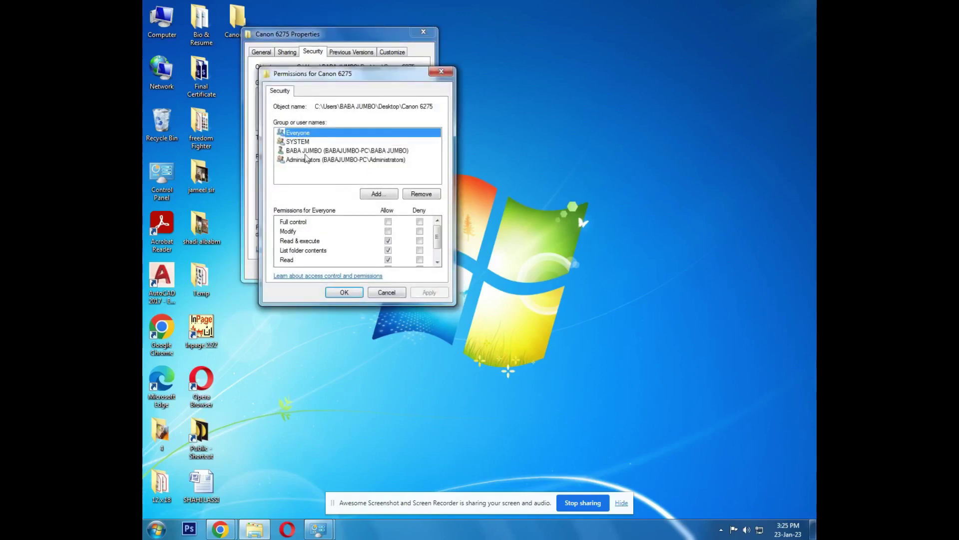
left_click(300, 142)
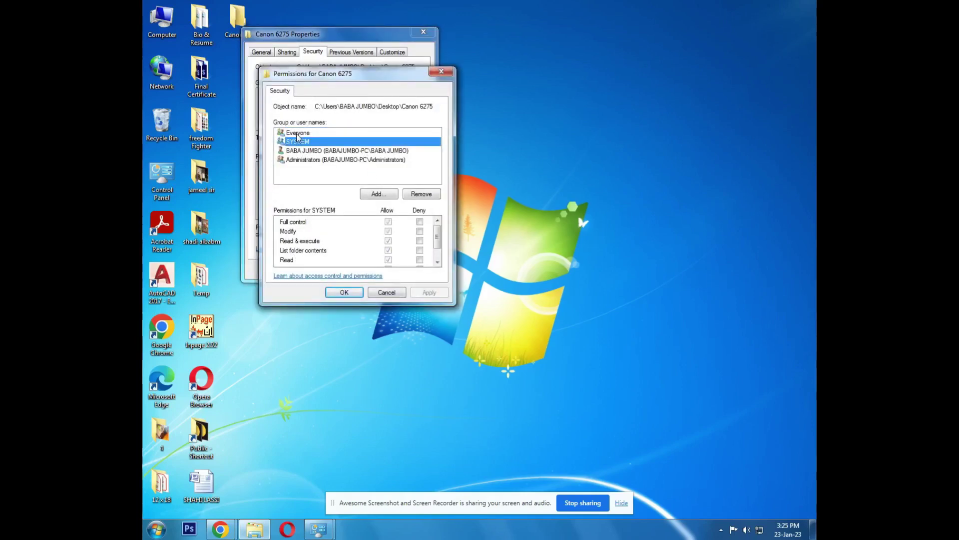
left_click(299, 133)
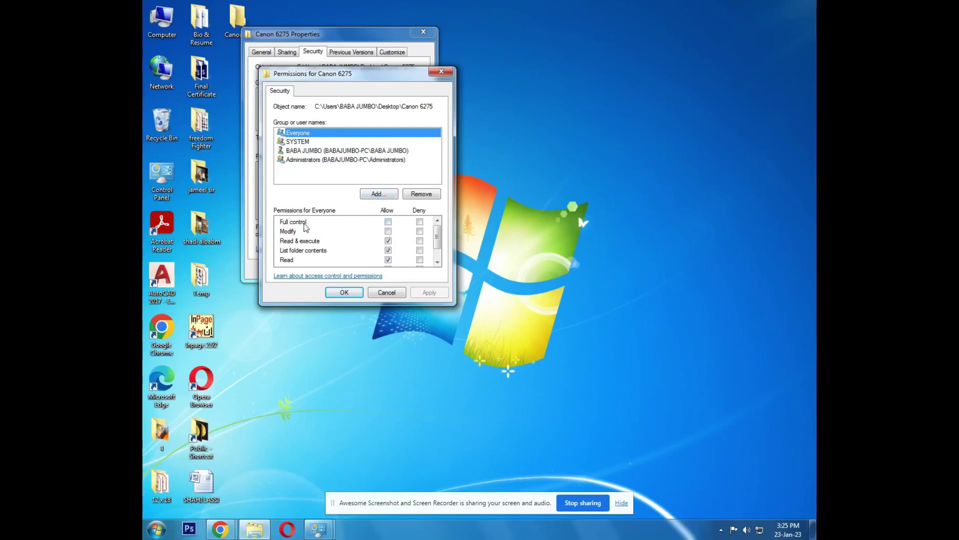
left_click(389, 222)
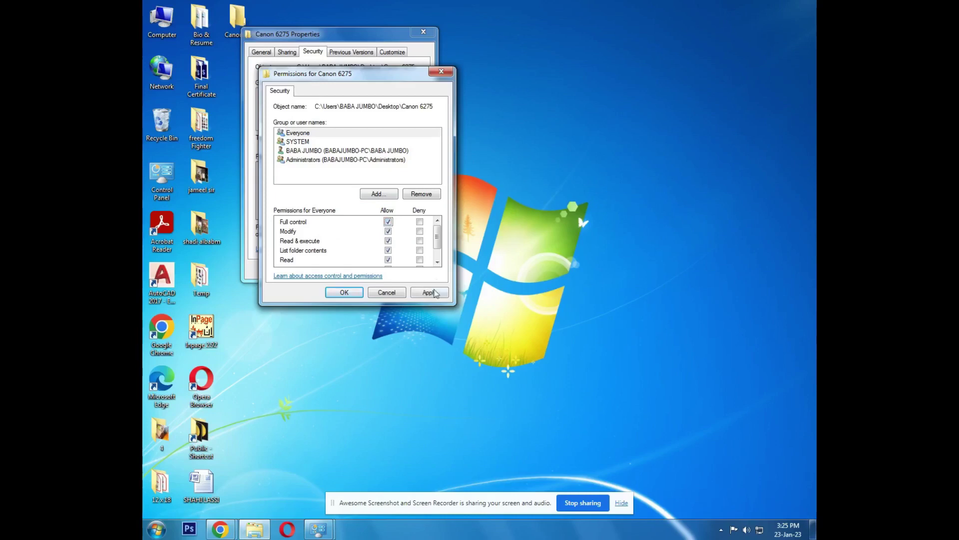
left_click(429, 293)
left_click(347, 292)
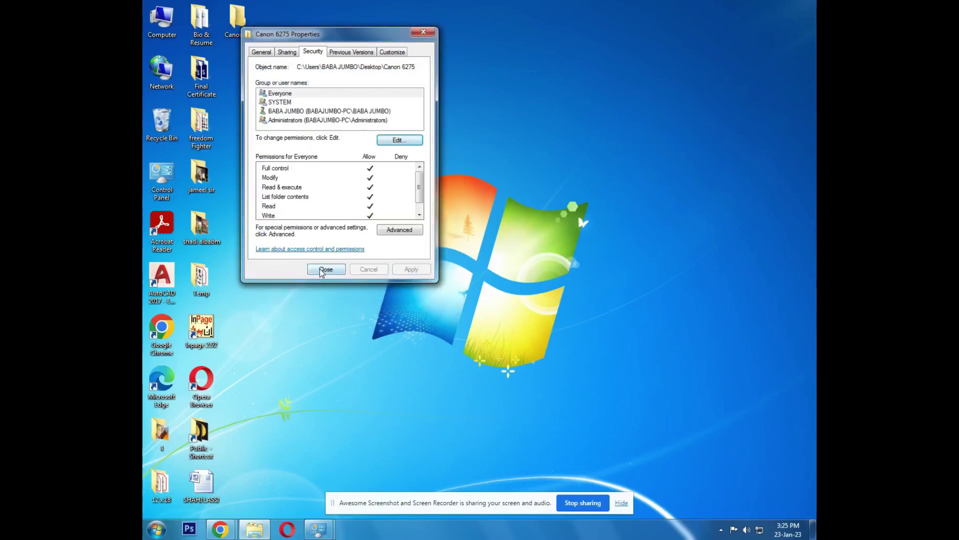
left_click(324, 269)
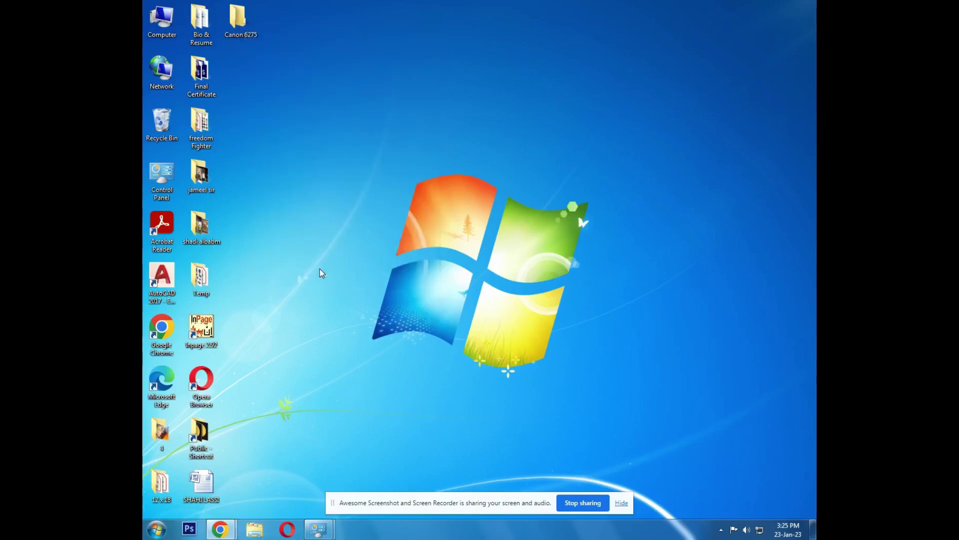
Step: Refresh the desktop and open the system properties of Computer
right_click(328, 172)
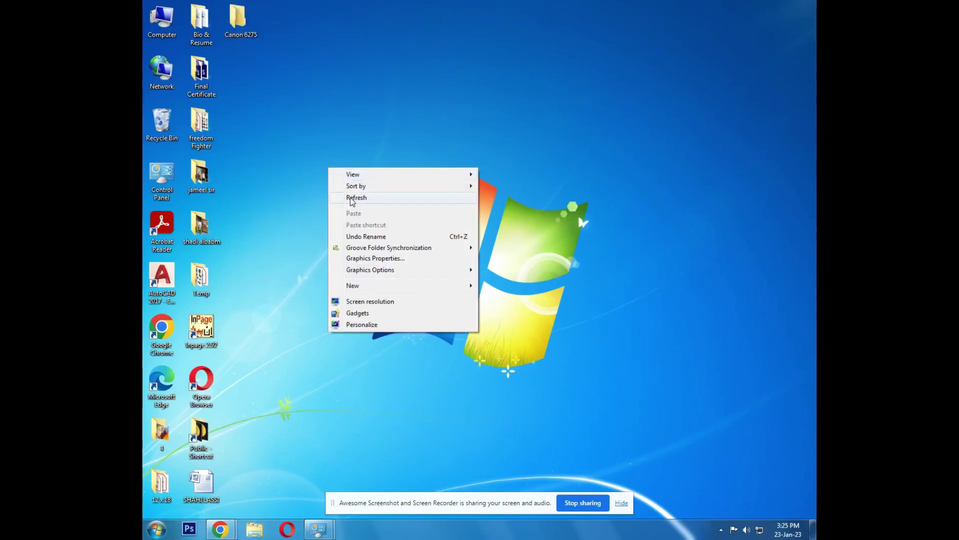
left_click(353, 196)
right_click(171, 32)
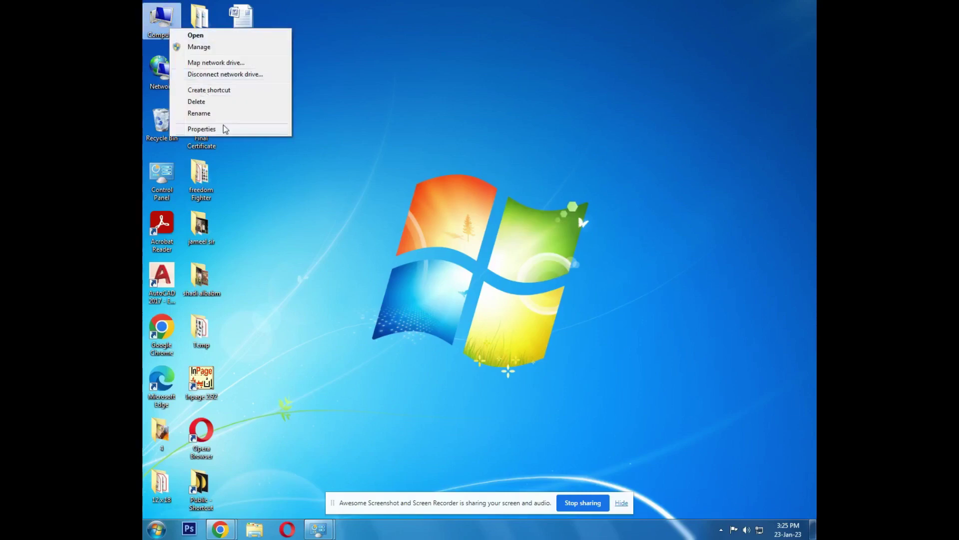
left_click(202, 129)
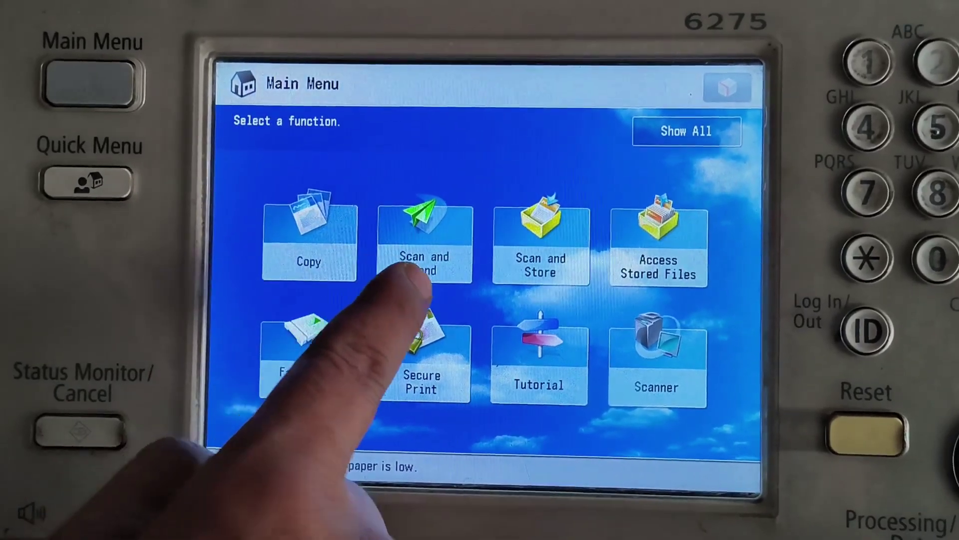
left_click(402, 222)
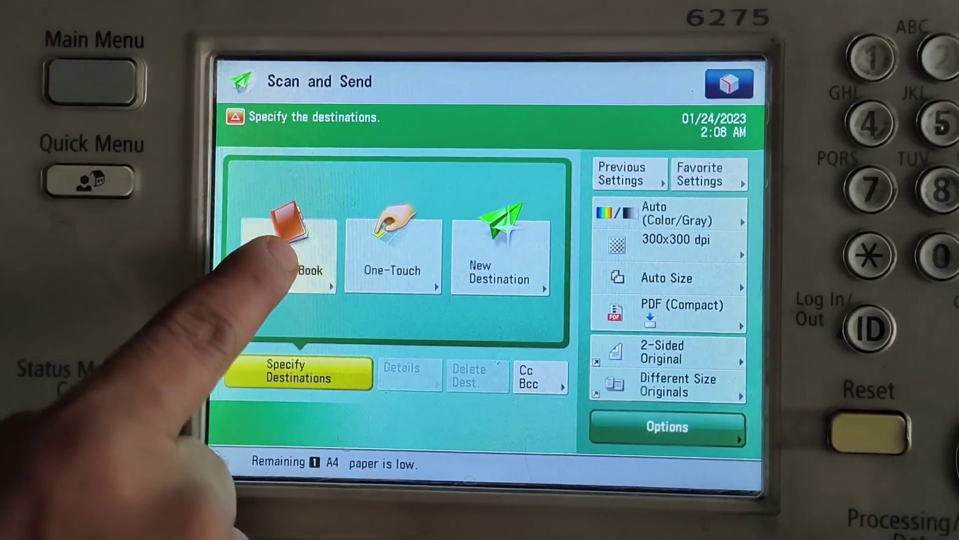
left_click(280, 246)
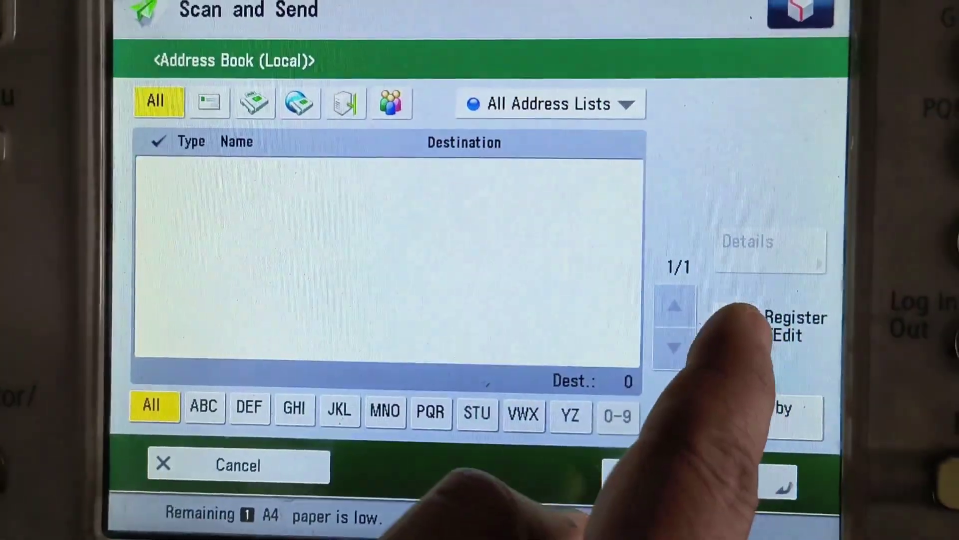
left_click(745, 325)
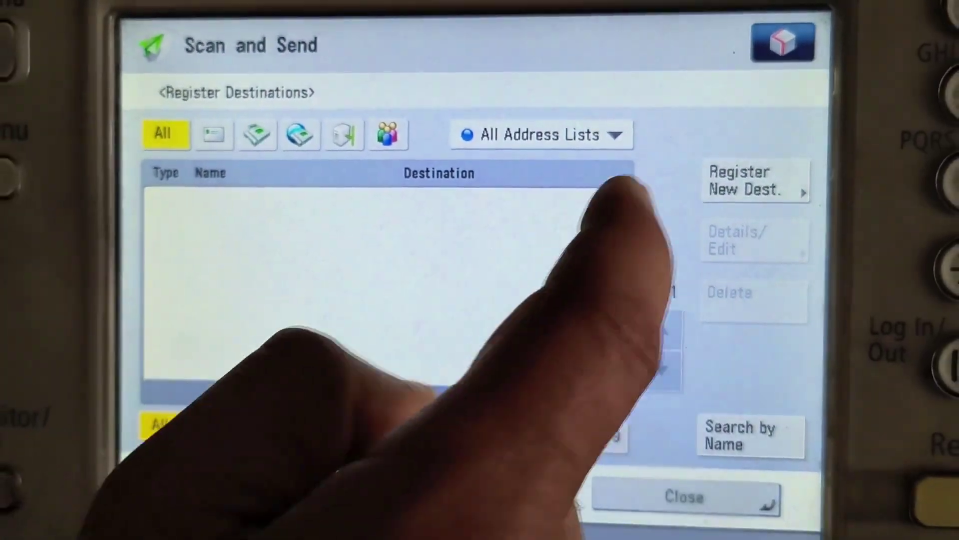
left_click(752, 180)
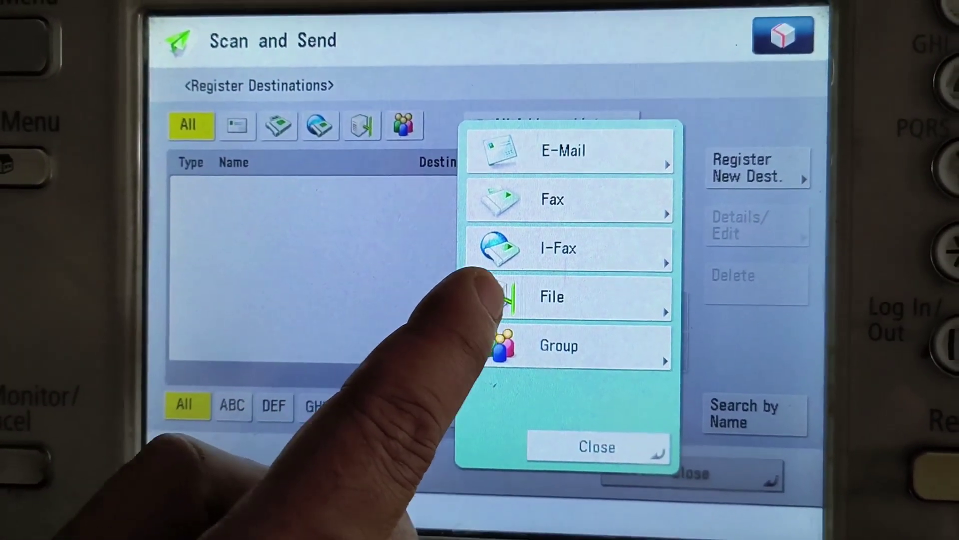
left_click(495, 296)
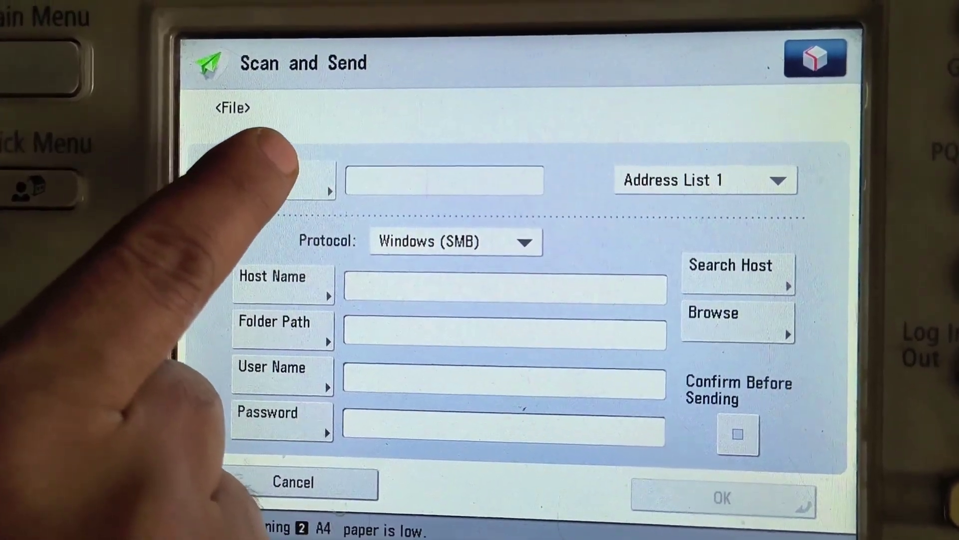
left_click(280, 172)
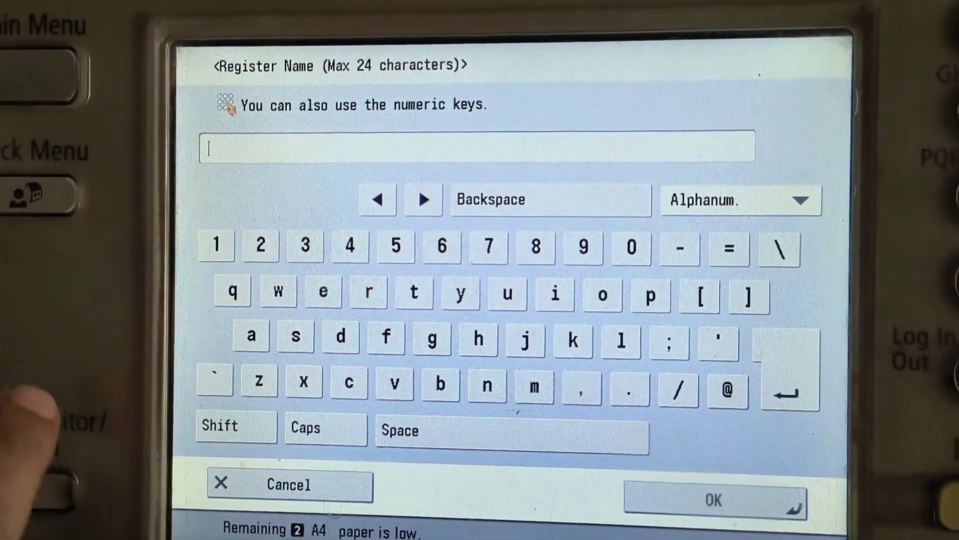